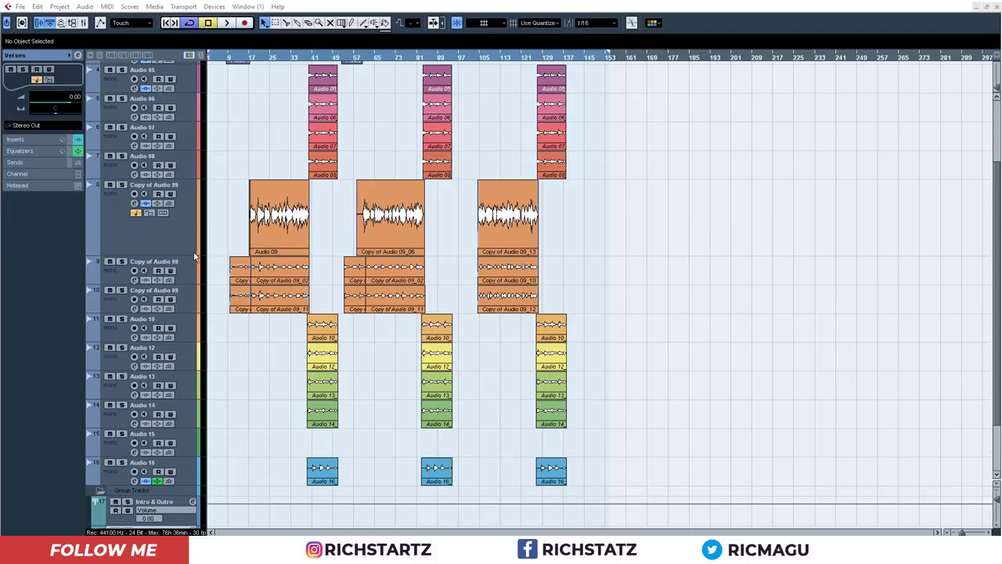
- Show the transport panel and reduce the height of the enlarged Copy of Audio 09 track 8 to about that of its neighbours
{"action": "key", "text": "F2"}
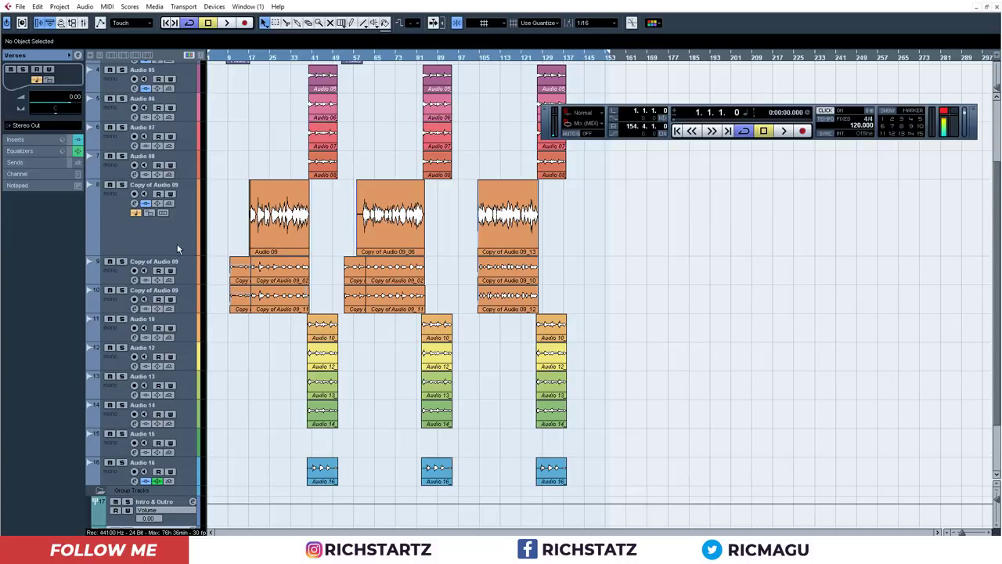
{"action": "left_click", "coordinate": [179, 250]}
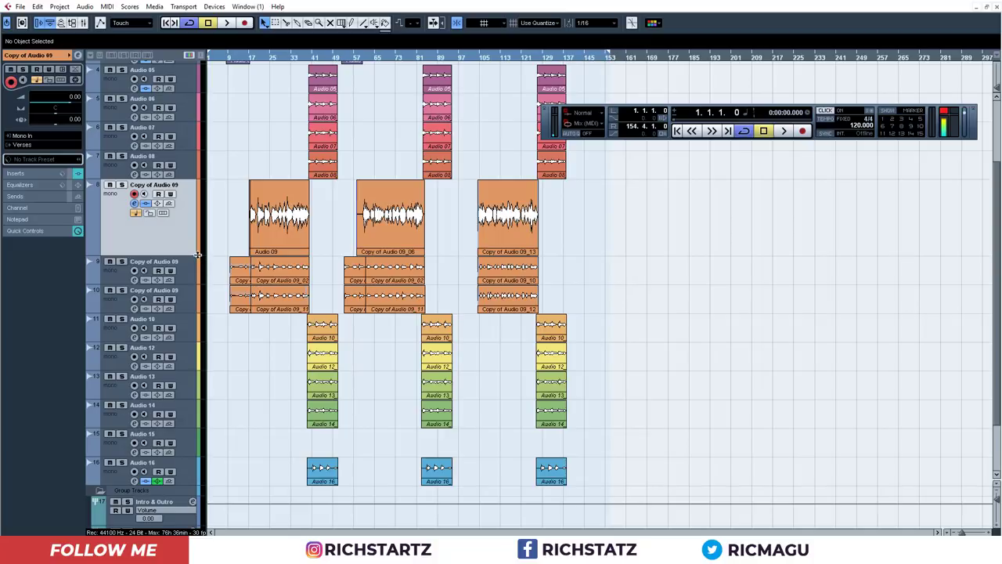
{"action": "left_click_drag", "start_coordinate": [196, 260], "coordinate": [198, 202]}
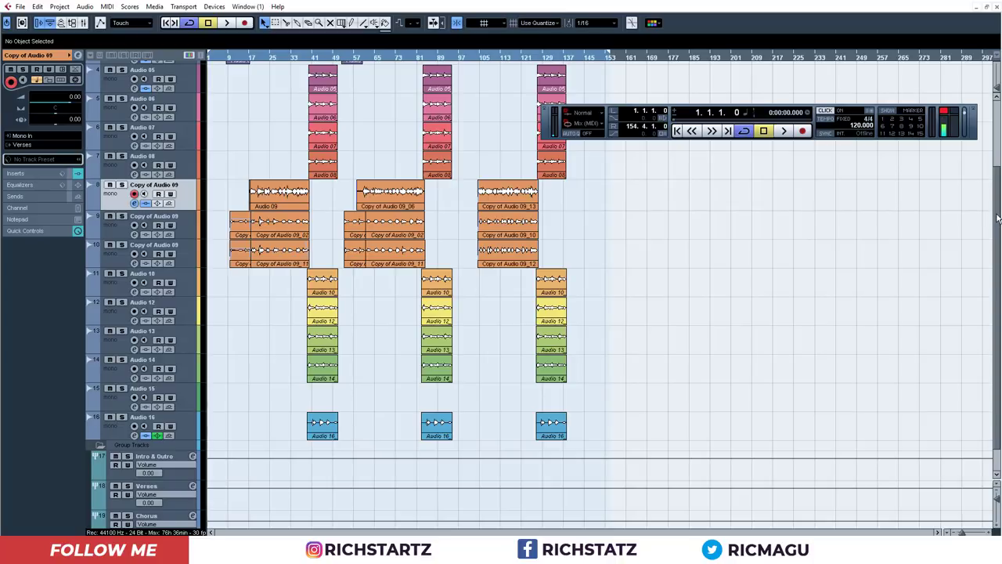
- Play the song from about bar 11 and from about bar 19, with the full arrangement filling the timeline
{"action": "left_click_drag", "start_coordinate": [997, 218], "coordinate": [1000, 144]}
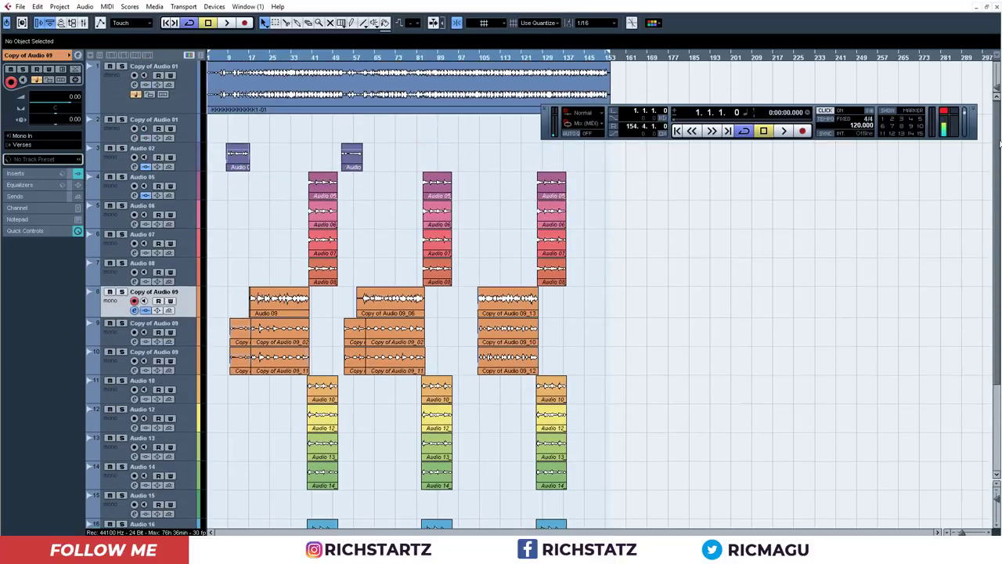
{"action": "left_click", "coordinate": [235, 58]}
{"action": "key", "text": "space"}
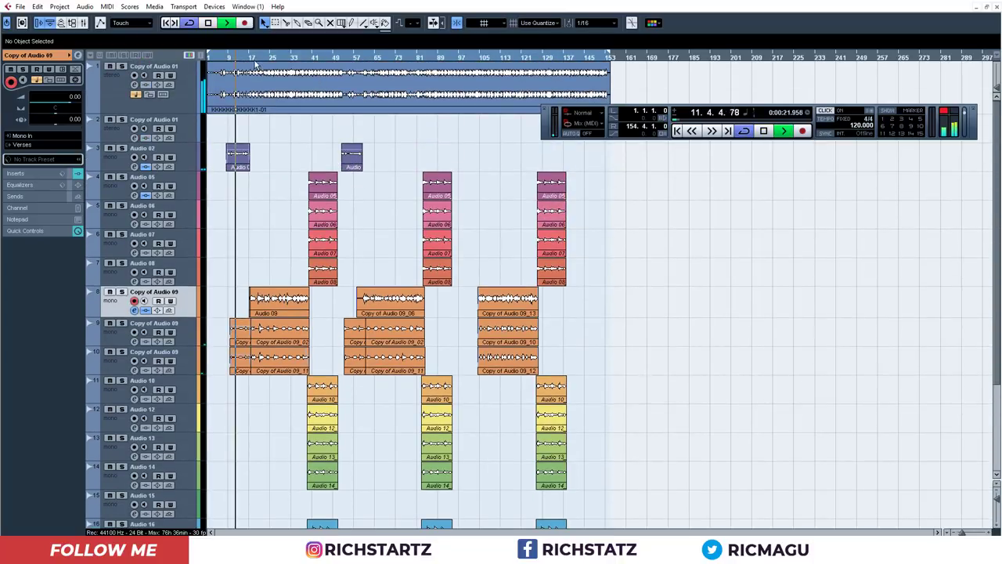
{"action": "left_click", "coordinate": [253, 59]}
{"action": "key", "text": "space"}
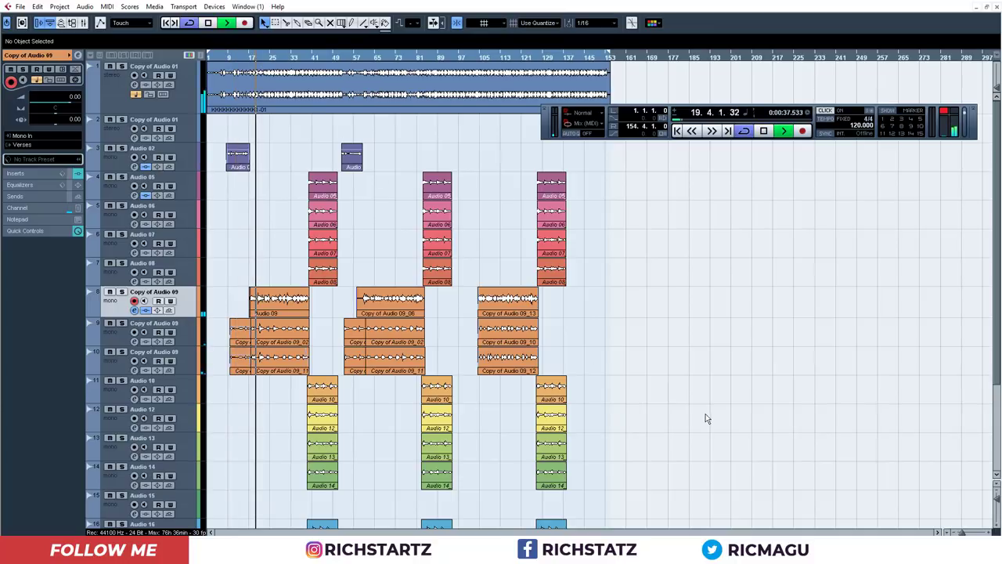
{"action": "left_click", "coordinate": [989, 532]}
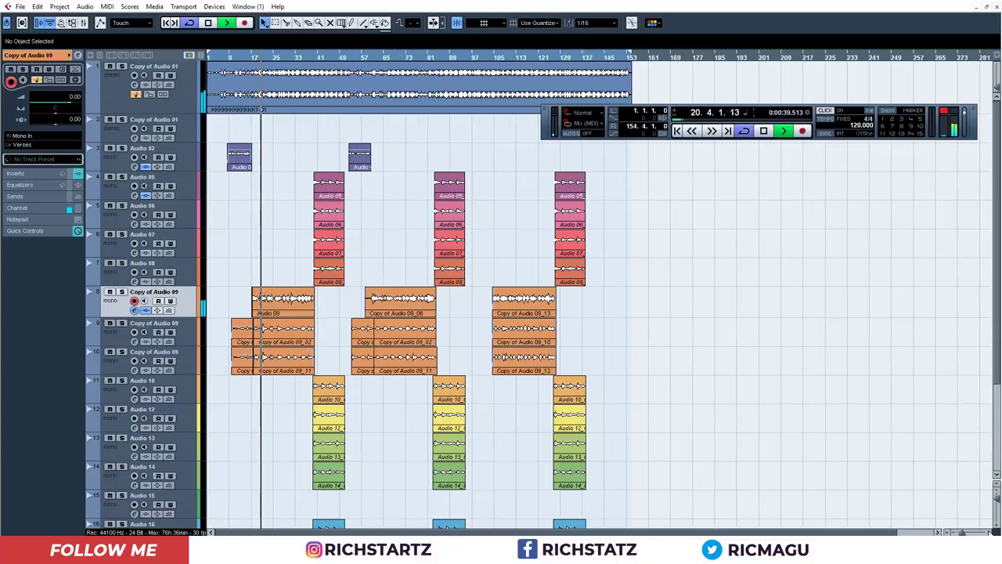
{"action": "left_click", "coordinate": [990, 532]}
{"action": "left_click", "coordinate": [989, 532]}
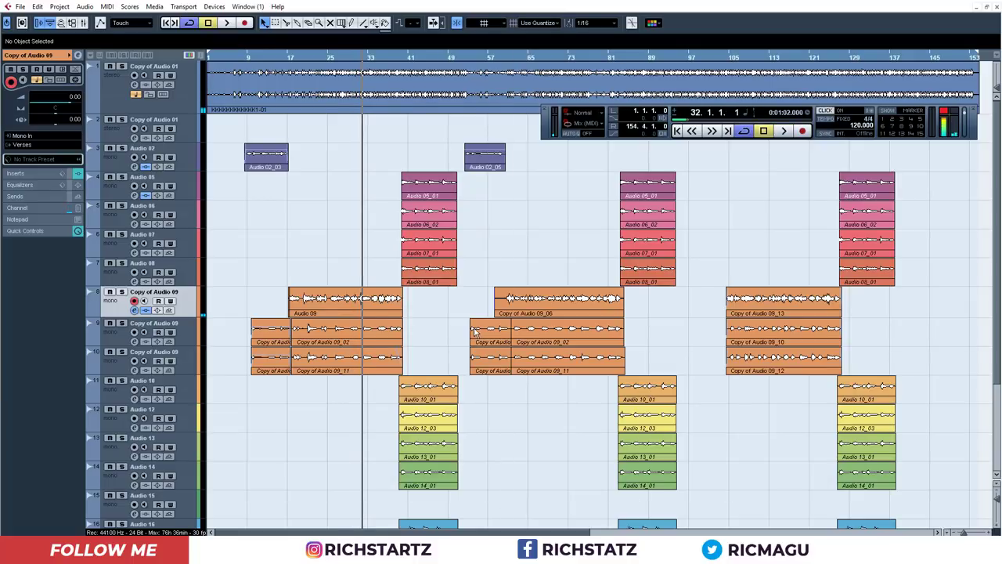
- Open the mixer, extend its channel strips and set the extended section of all channels to show level meters
{"action": "left_click", "coordinate": [83, 22]}
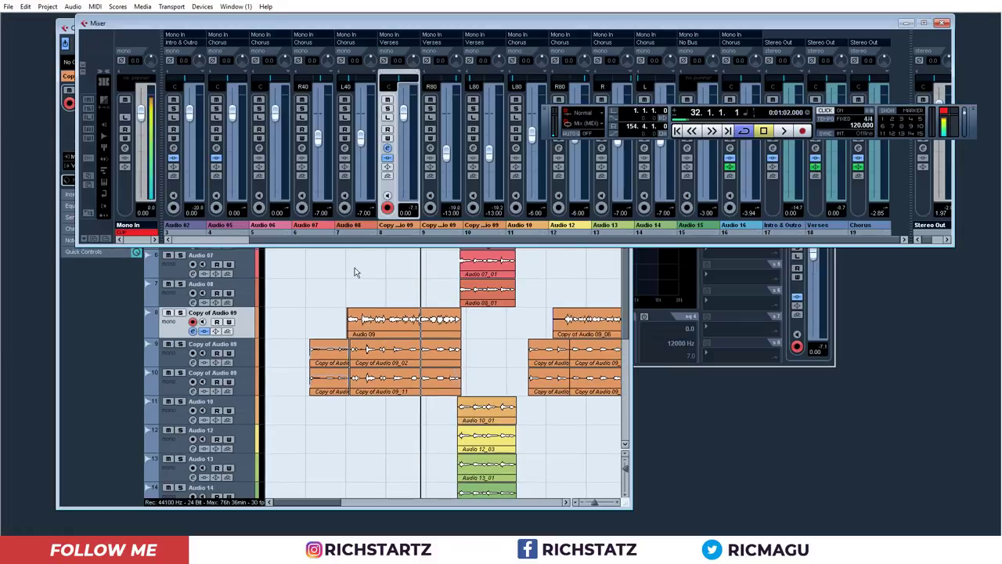
{"action": "left_click_drag", "start_coordinate": [350, 23], "coordinate": [344, 227]}
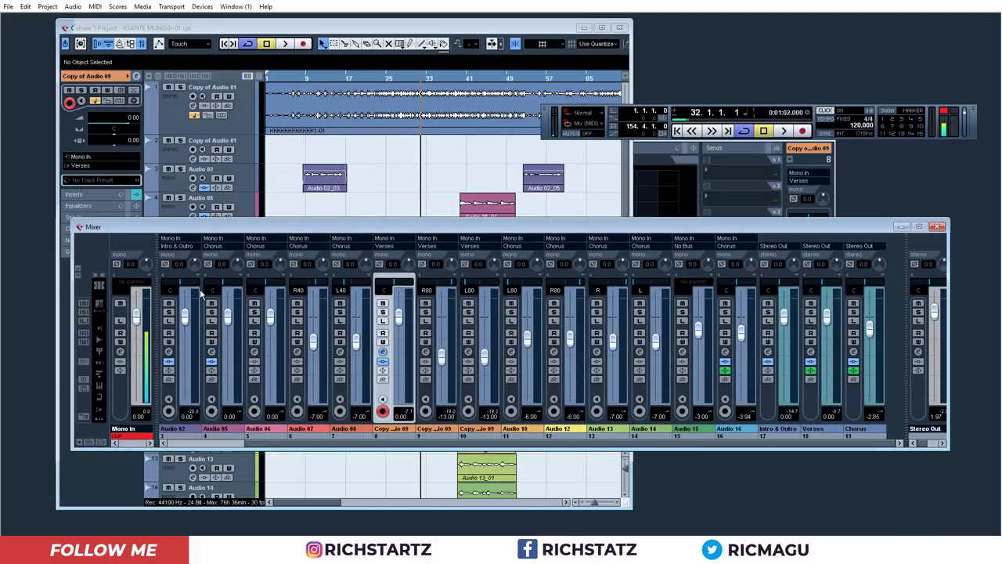
{"action": "left_click", "coordinate": [79, 277]}
{"action": "left_click_drag", "start_coordinate": [307, 61], "coordinate": [312, 106]}
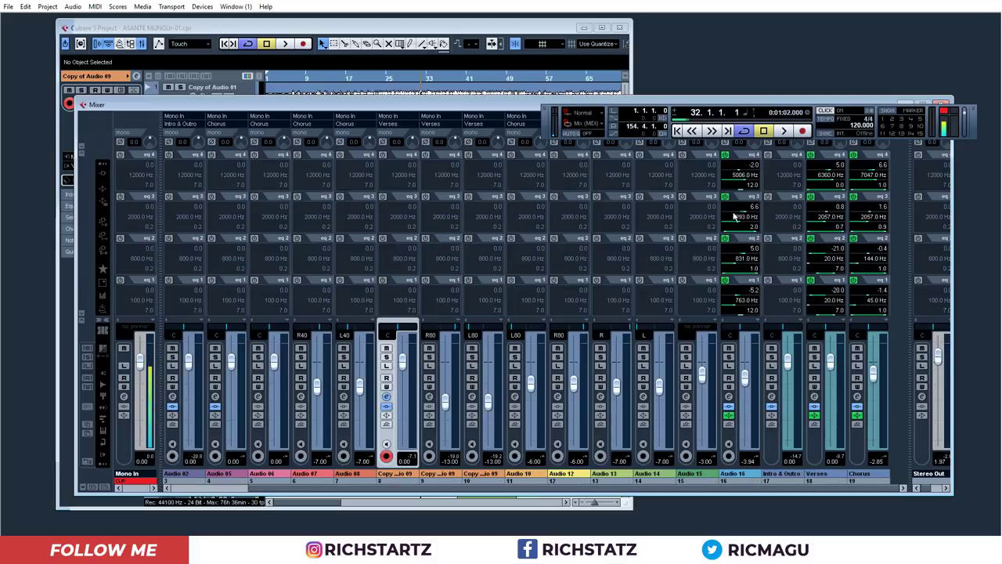
{"action": "left_click", "coordinate": [103, 296]}
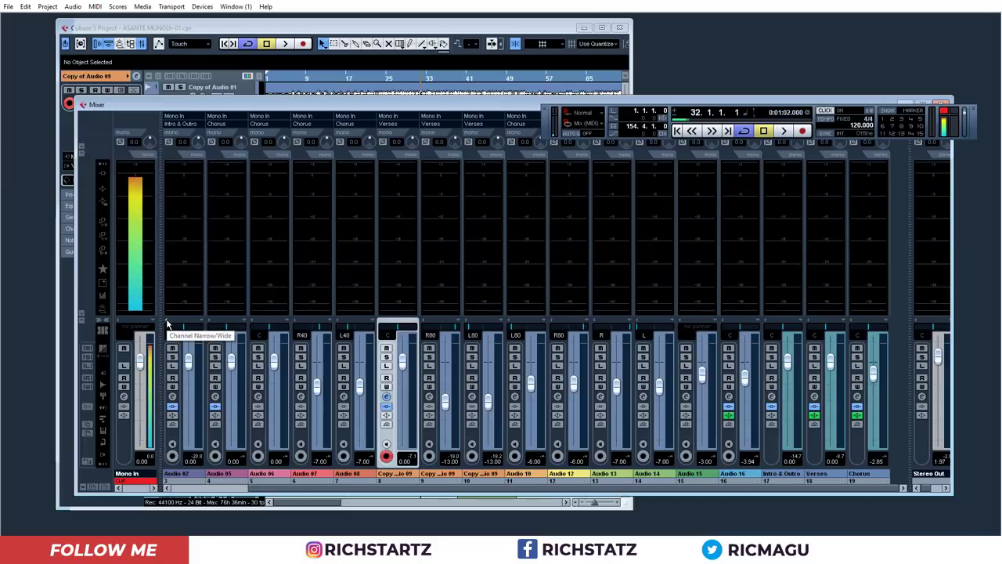
- Set the locators around the three first-verse vocal events on tracks 8 to 10 and play the section with the mixer in front
{"action": "left_click", "coordinate": [437, 58]}
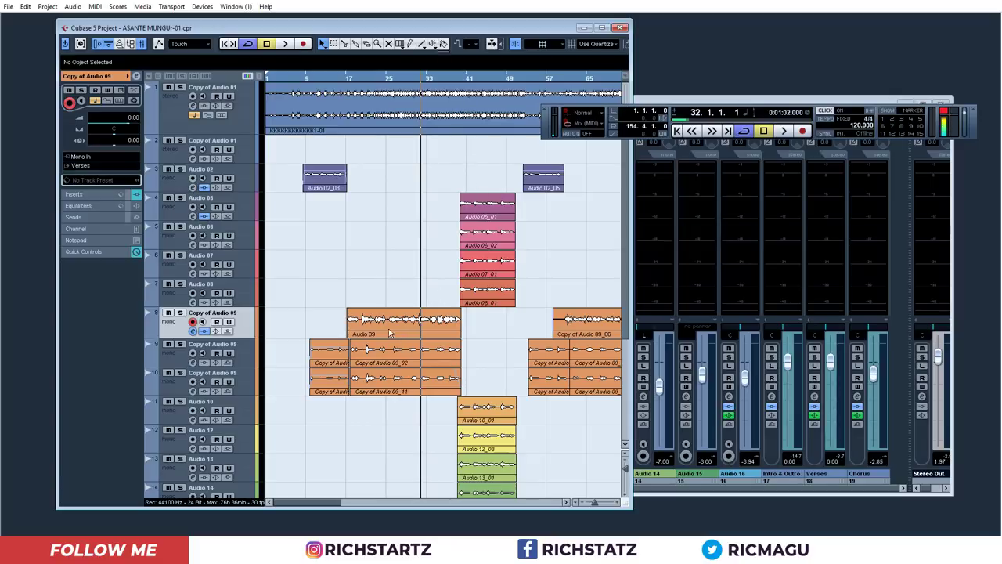
{"action": "left_click_drag", "start_coordinate": [399, 421], "coordinate": [378, 319]}
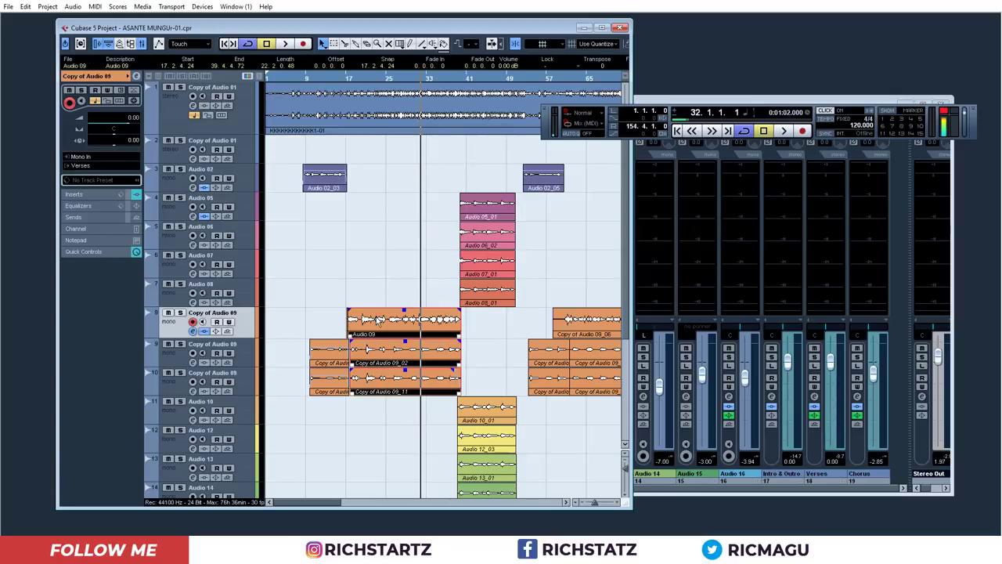
{"action": "key", "text": "p"}
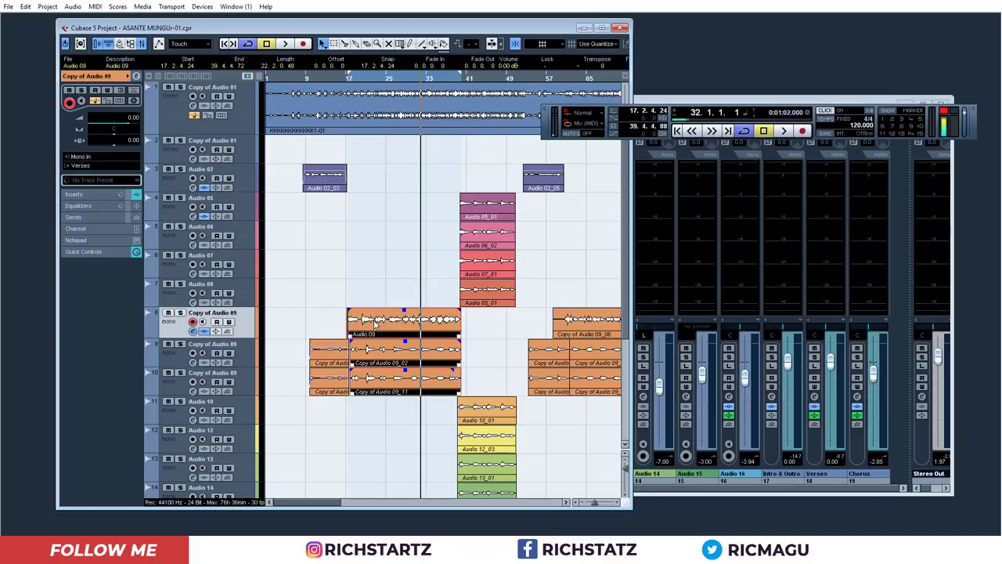
{"action": "key", "text": "F3"}
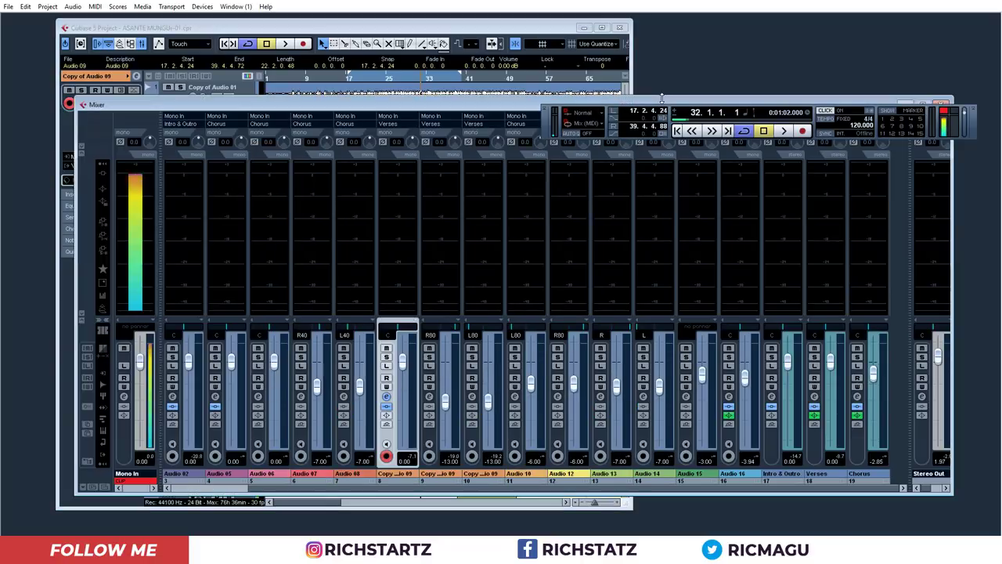
{"action": "key", "text": "space"}
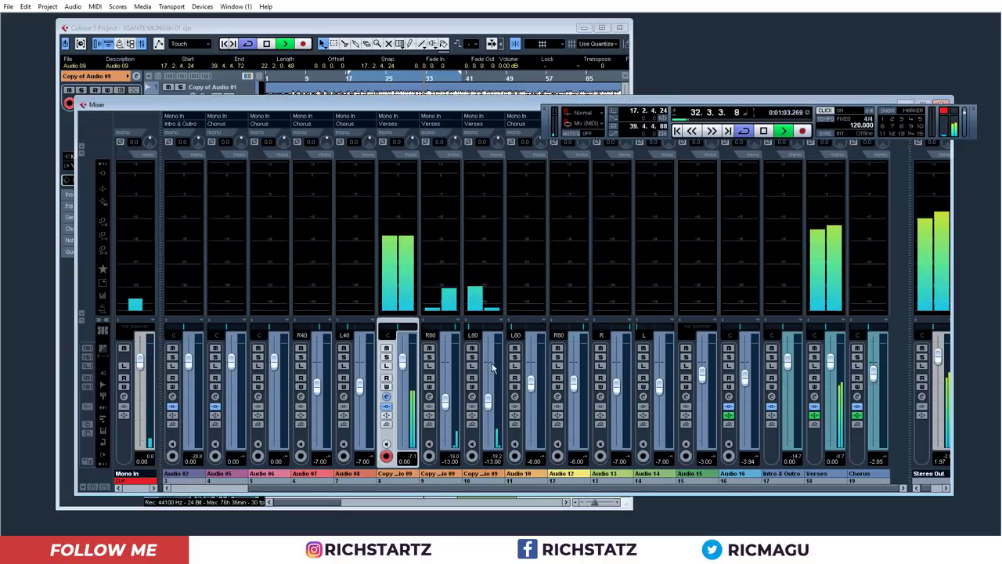
{"action": "key", "text": "space"}
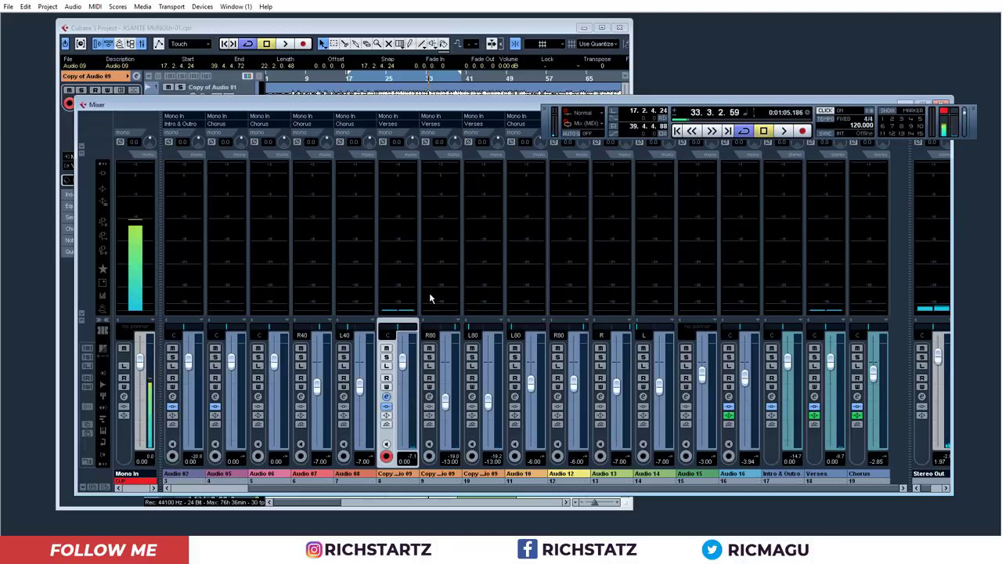
- Select mixer channels 9 and 10, the verse doubles panned R80 and L80, and lower both to -13.72 dB while auditioning the verse
{"action": "left_click", "coordinate": [423, 338]}
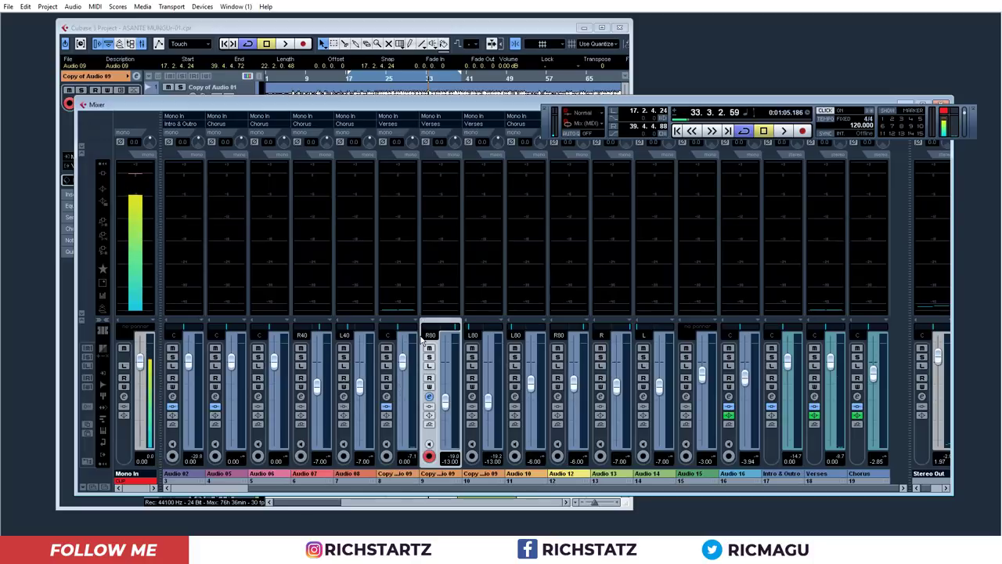
{"action": "key", "text": "shift+Right"}
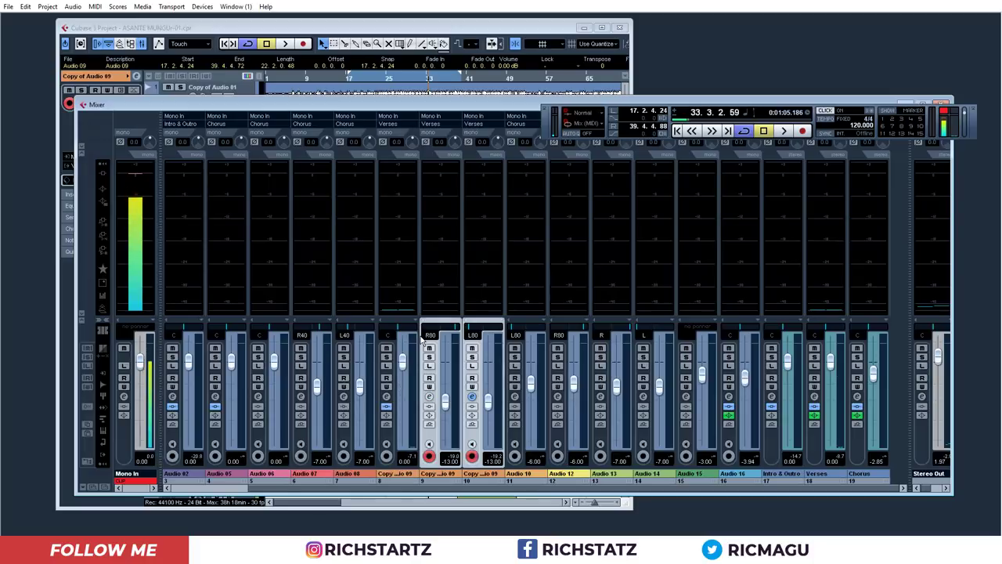
{"action": "key", "text": "space"}
{"action": "key", "text": "space"}
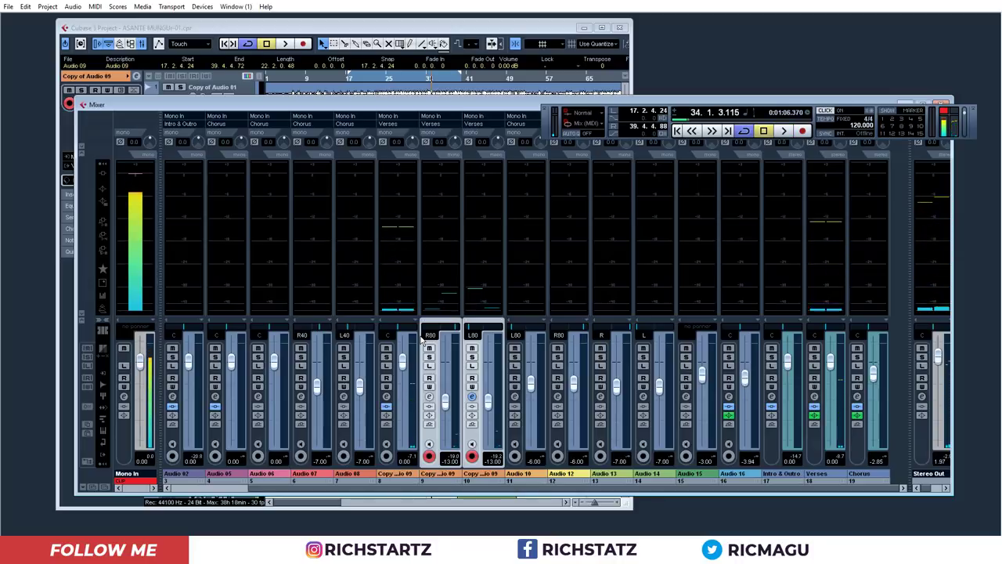
{"action": "key", "text": "space"}
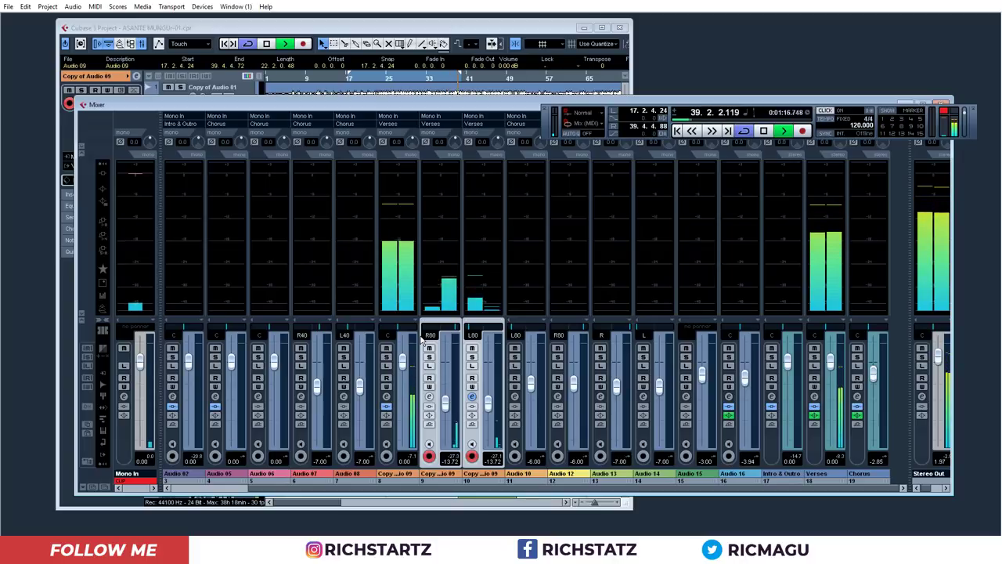
{"action": "key", "text": "space"}
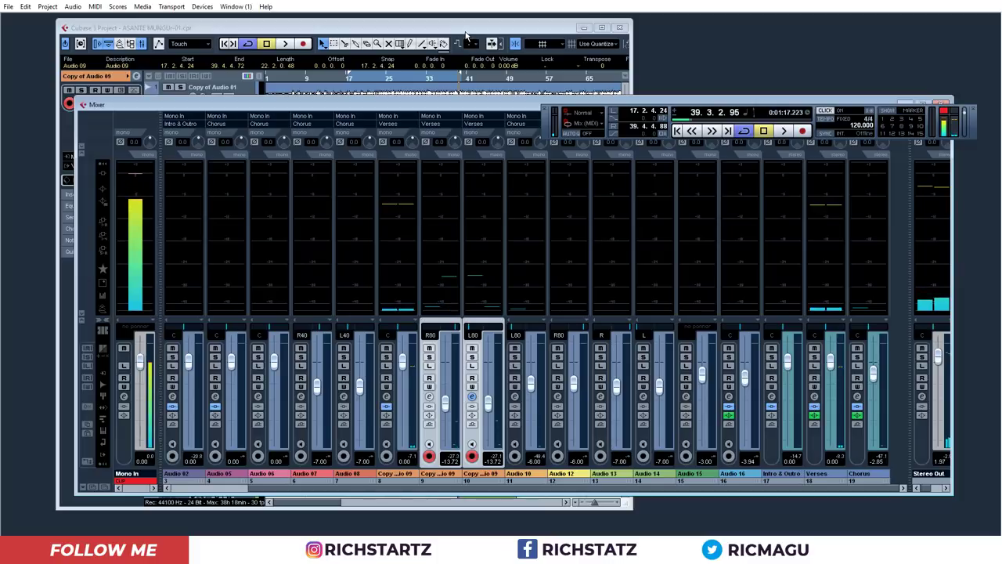
- Set the locators around the first chorus using the Audio 05_01 event and play it with the mixer in front
{"action": "left_click", "coordinate": [466, 35]}
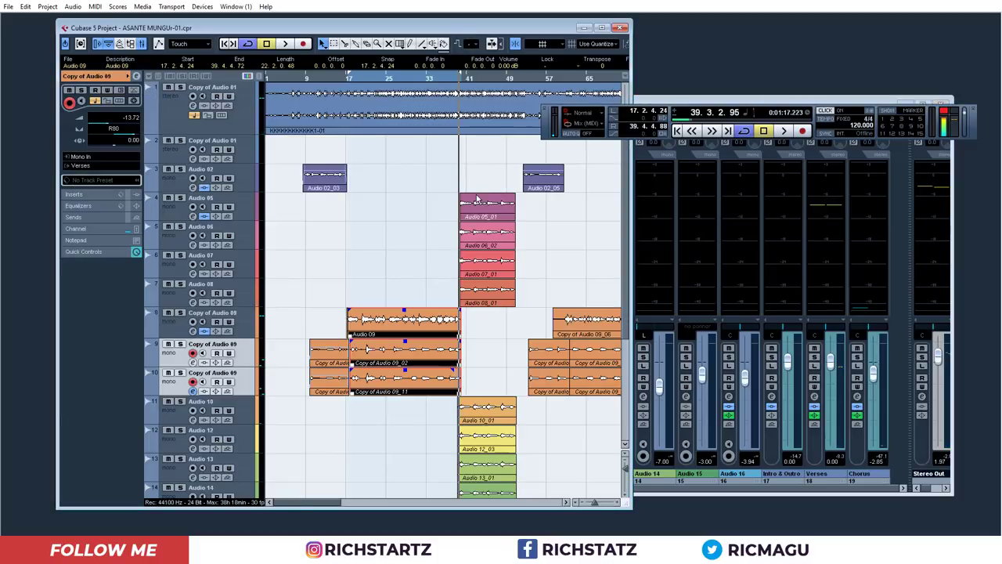
{"action": "left_click", "coordinate": [477, 200]}
{"action": "key", "text": "p"}
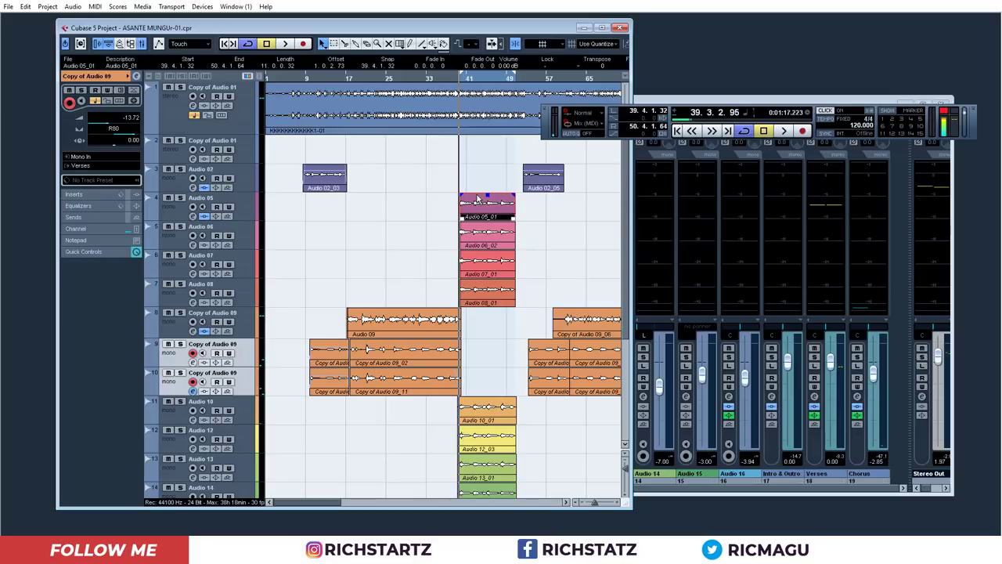
{"action": "key", "text": "space"}
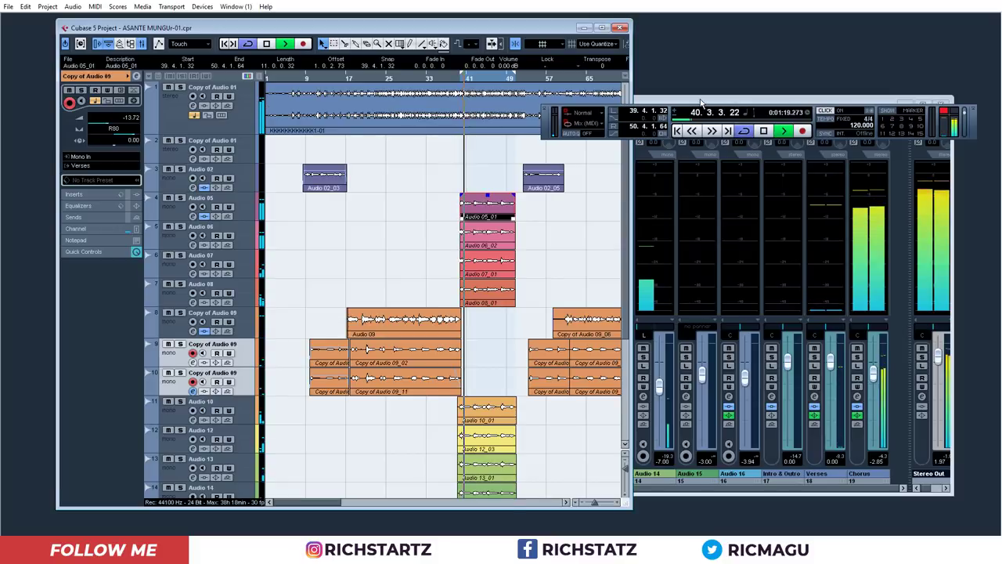
{"action": "key", "text": "F3"}
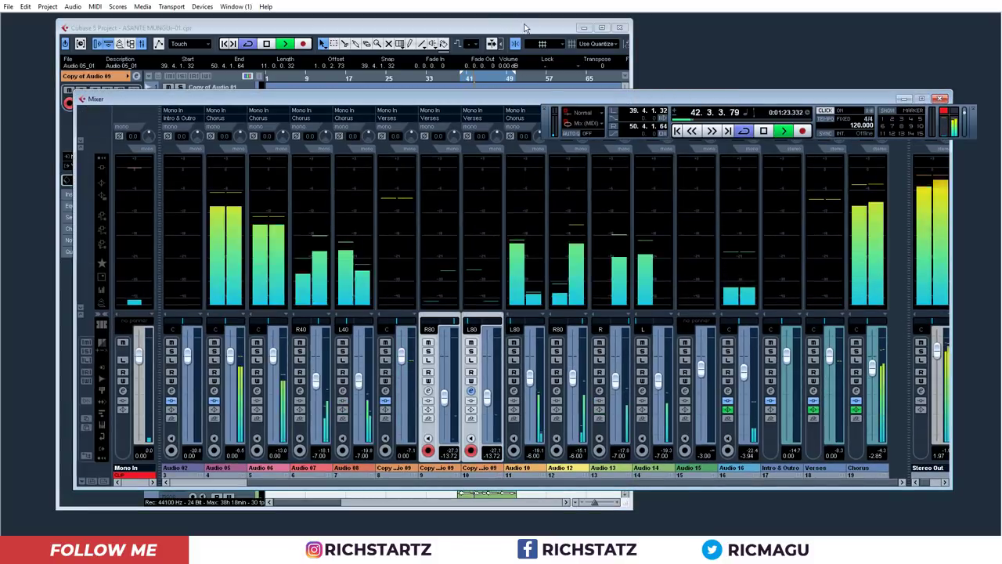
- View the arrangement in the maximized project window, and bring the mixer back in a slightly shifted position
{"action": "left_click", "coordinate": [602, 29]}
{"action": "left_click", "coordinate": [602, 29]}
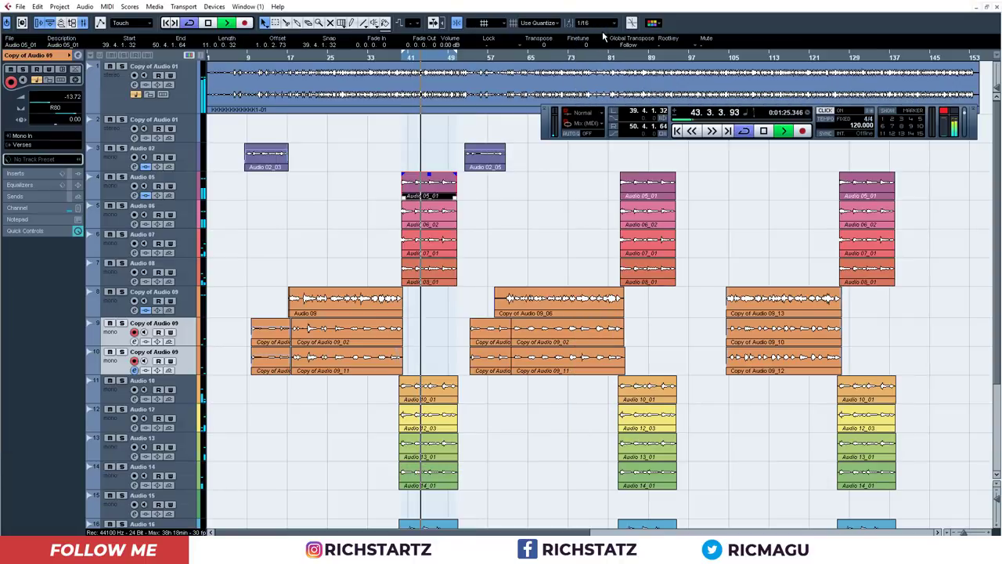
{"action": "left_click", "coordinate": [84, 24]}
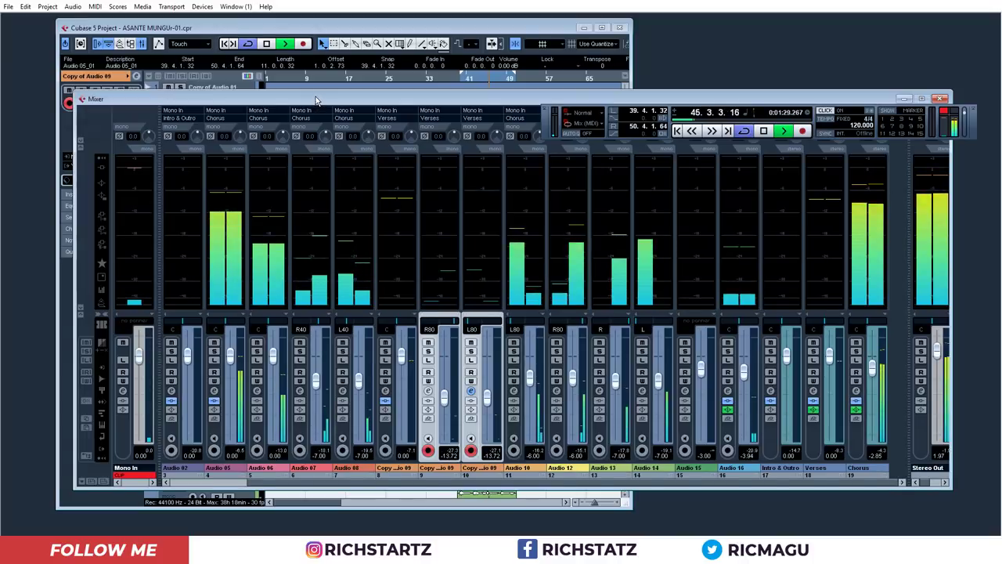
{"action": "left_click_drag", "start_coordinate": [320, 101], "coordinate": [286, 94]}
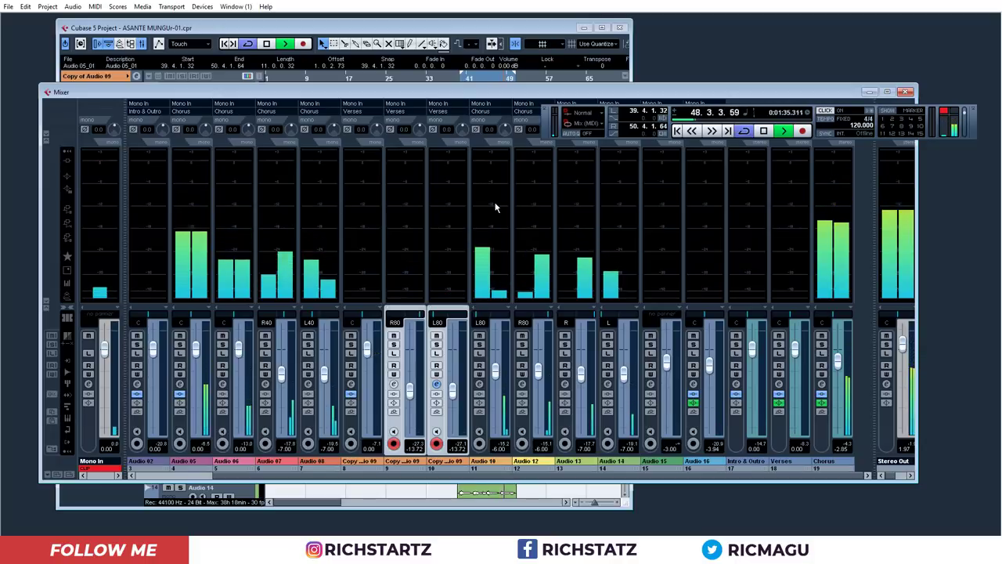
- Select the Audio 10 and Audio 12 chorus channels and raise both to -4.58 dB during chorus playback
{"action": "left_click", "coordinate": [484, 311]}
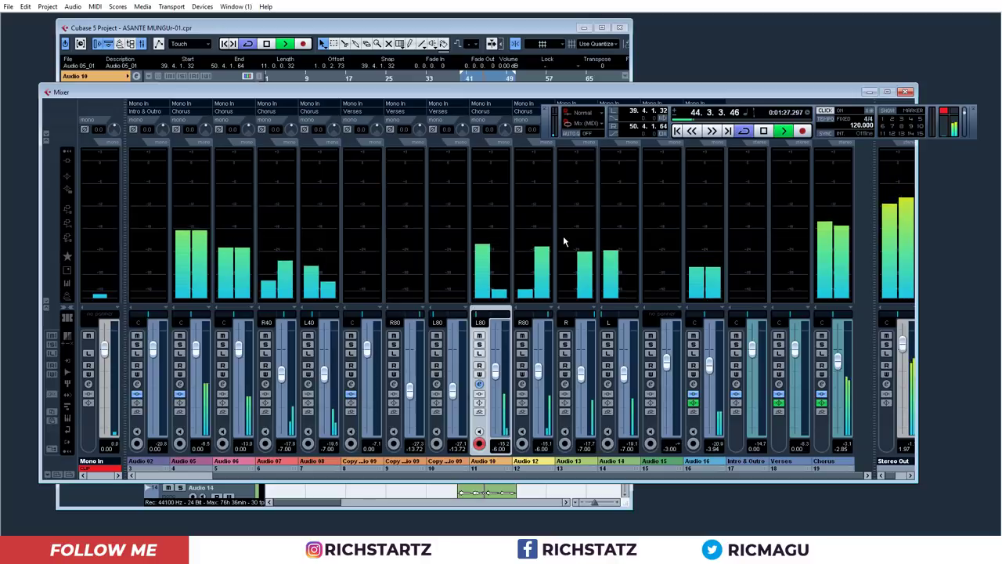
{"action": "key", "text": "shift+Right"}
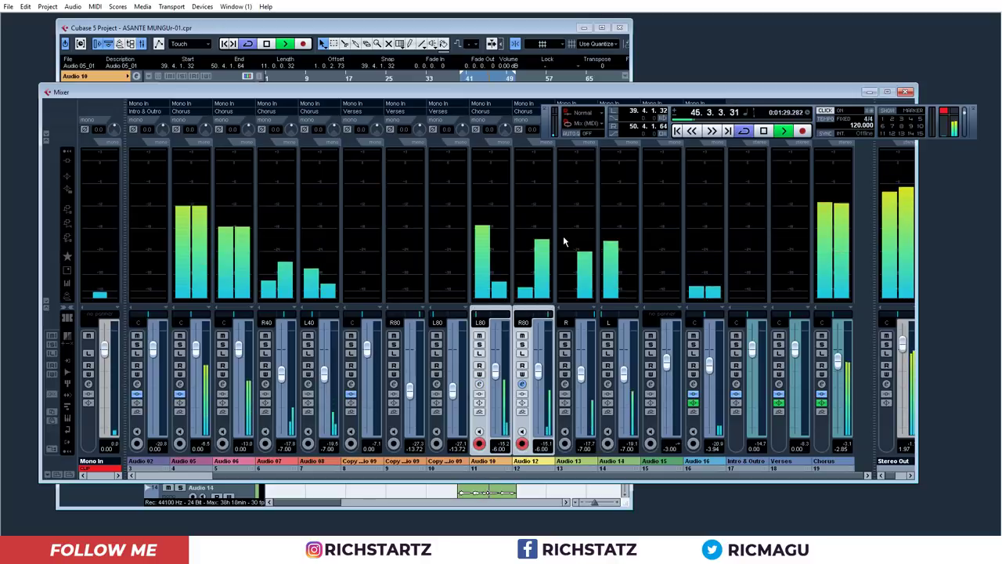
{"action": "key", "text": "space"}
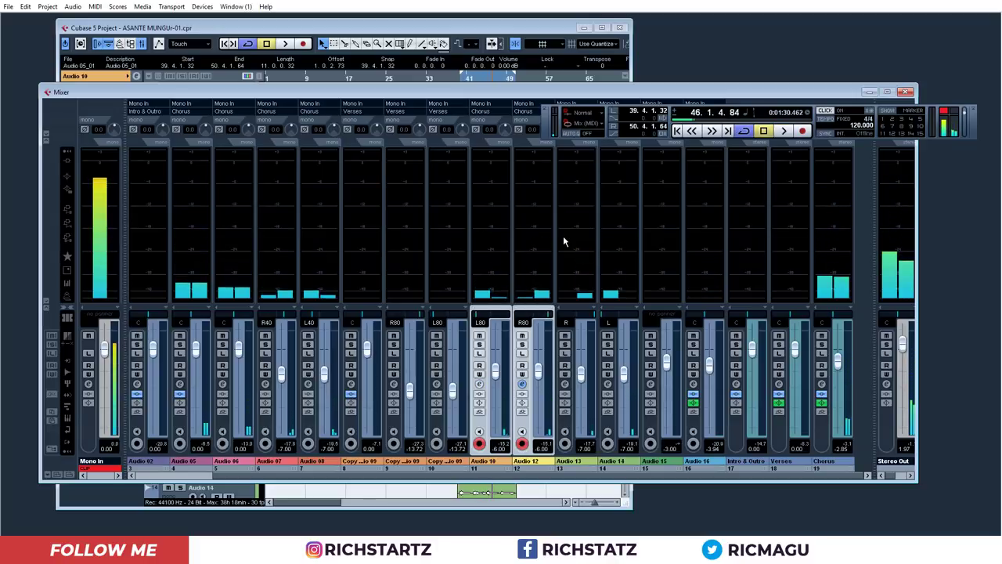
{"action": "key", "text": "space"}
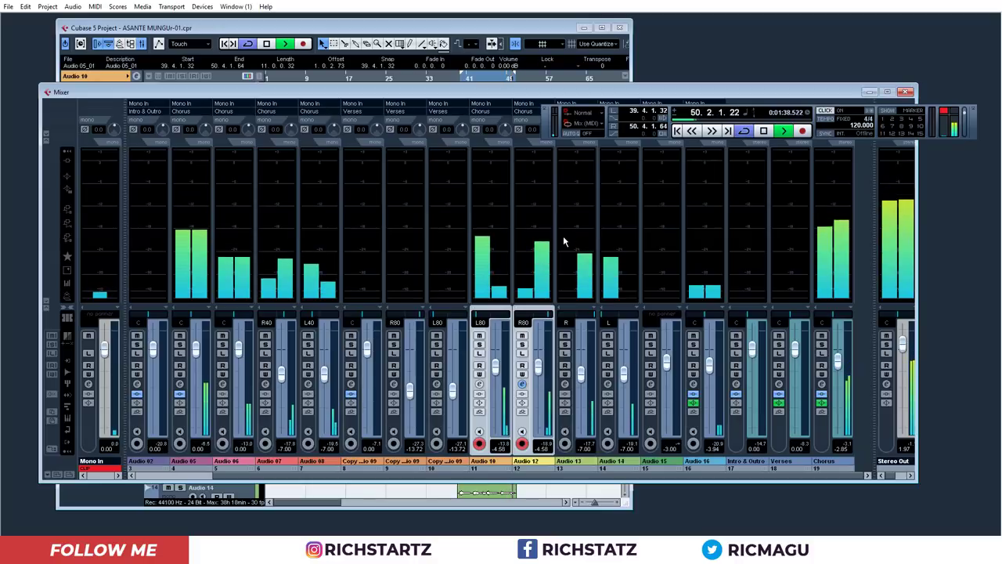
- Select the Audio 13 and Audio 14 chorus channels together and raise both to -6.26 dB during playback
{"action": "left_click", "coordinate": [585, 307]}
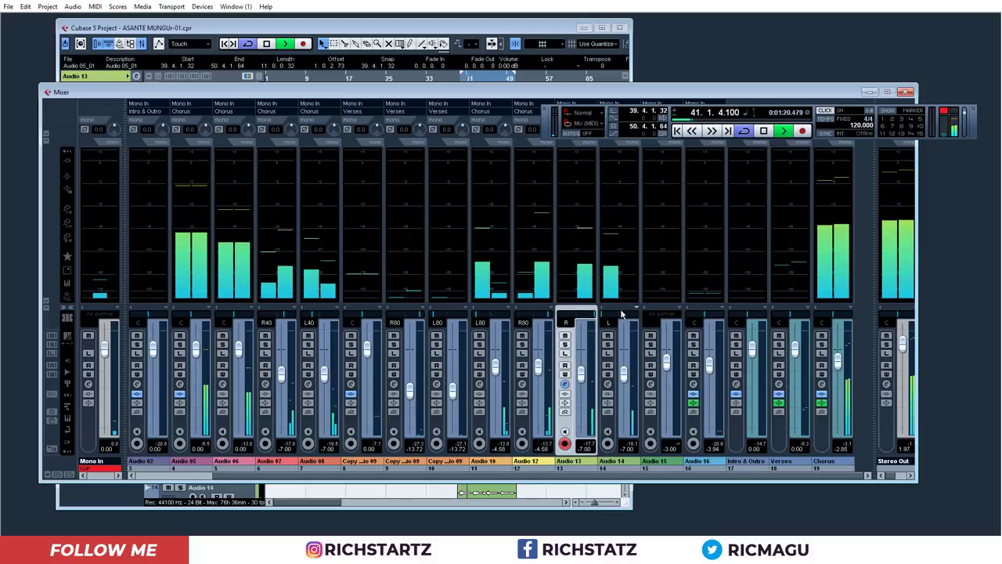
{"action": "left_click", "coordinate": [610, 310], "text": "ctrl"}
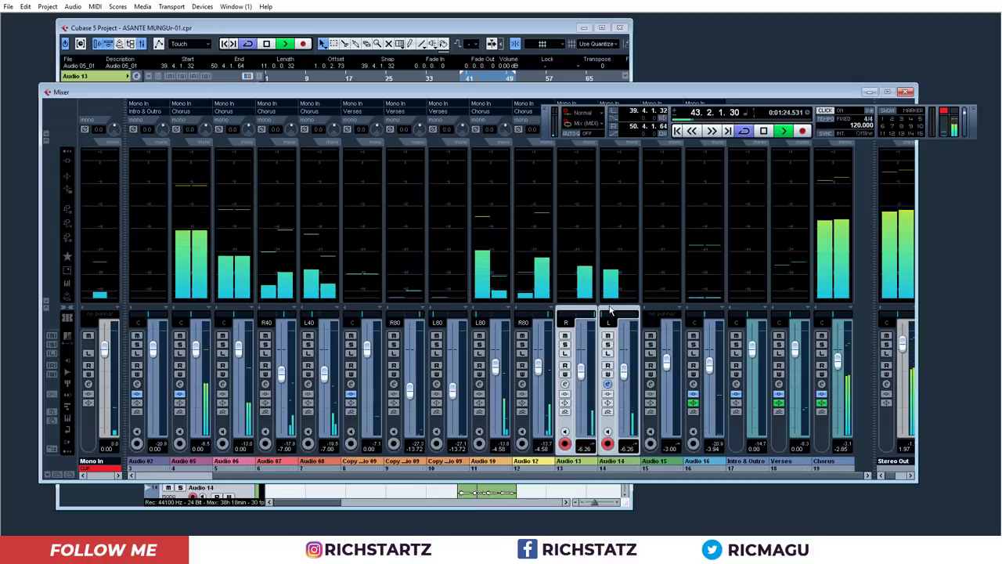
- Narrow the Audio 16 mixer strip, raise its level to -0.01 dB, and open its channel settings
{"action": "left_click", "coordinate": [701, 310]}
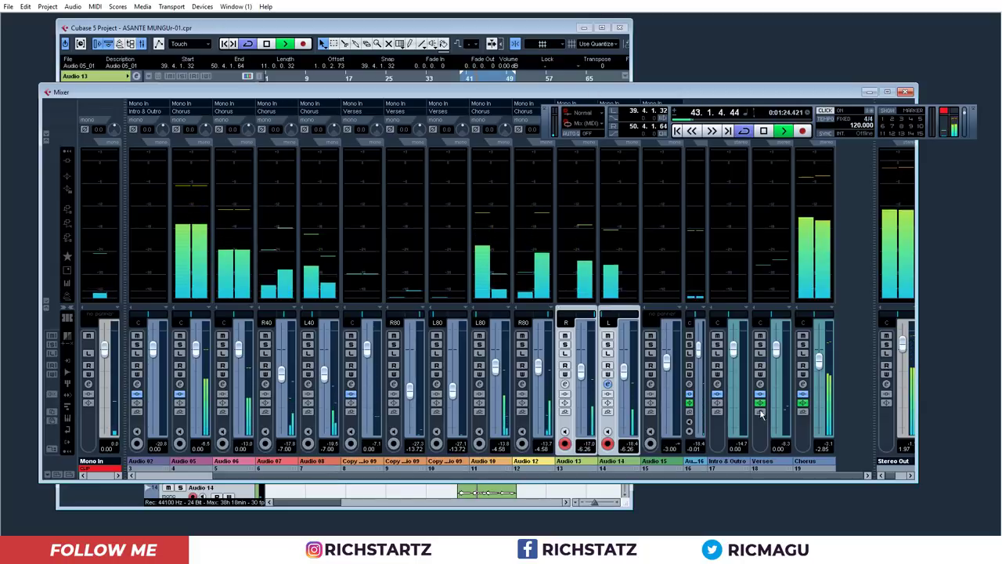
{"action": "left_click", "coordinate": [689, 385]}
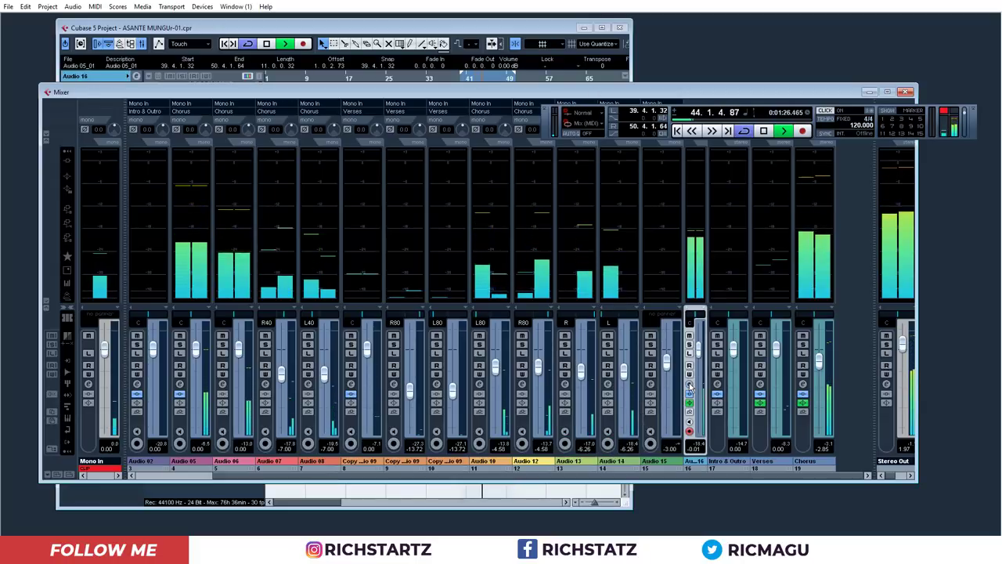
{"action": "left_click", "coordinate": [689, 385]}
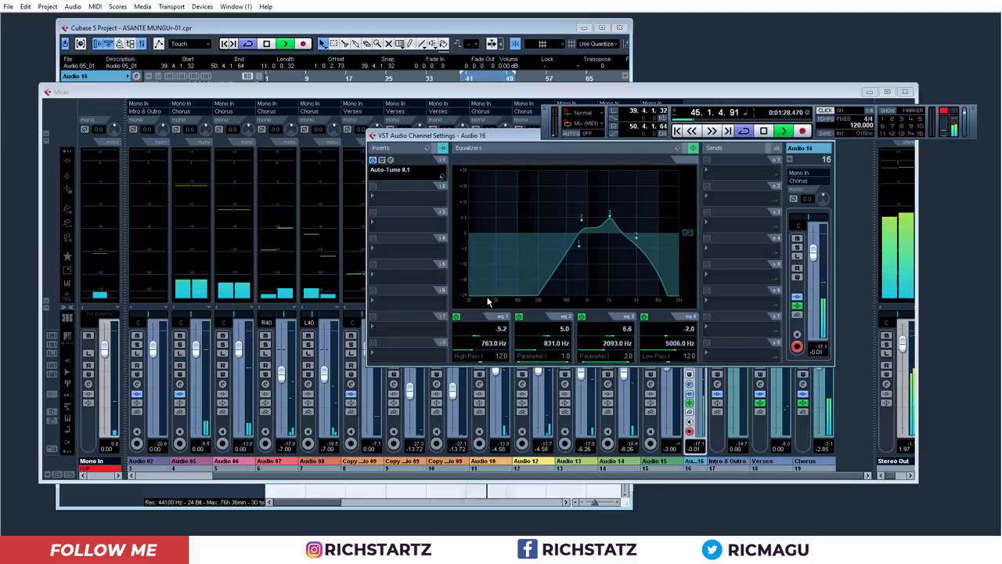
- Bypass EQ bands 1, 2 and 3 on Audio 16 one by one during playback, and re-enable all three
{"action": "left_click", "coordinate": [456, 317]}
{"action": "left_click", "coordinate": [519, 317]}
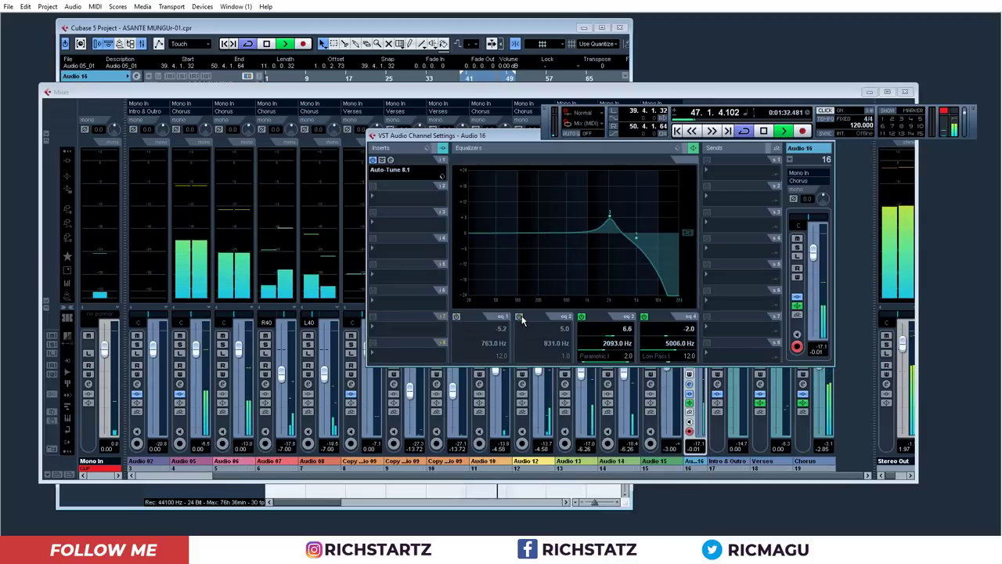
{"action": "left_click", "coordinate": [582, 317]}
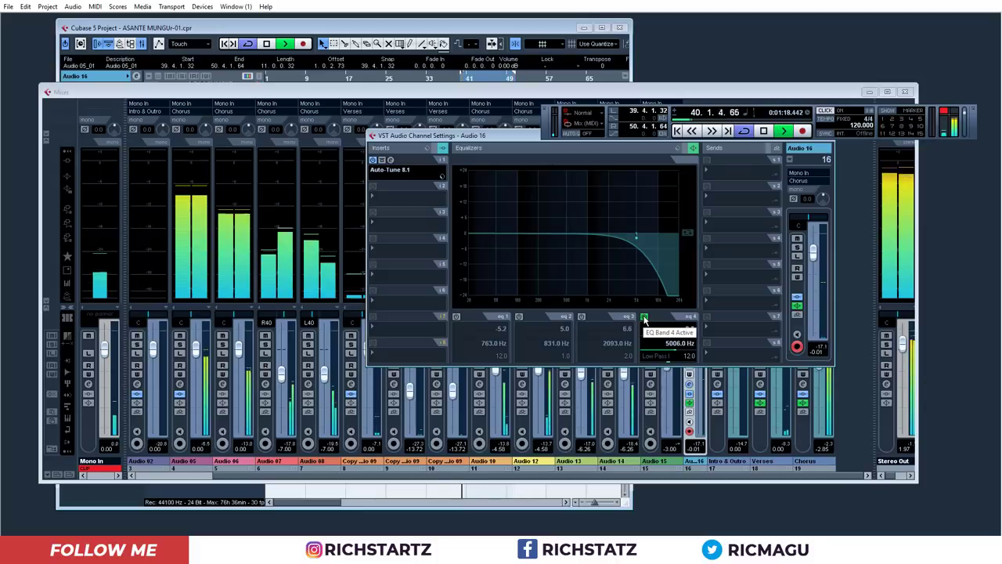
{"action": "left_click", "coordinate": [582, 317]}
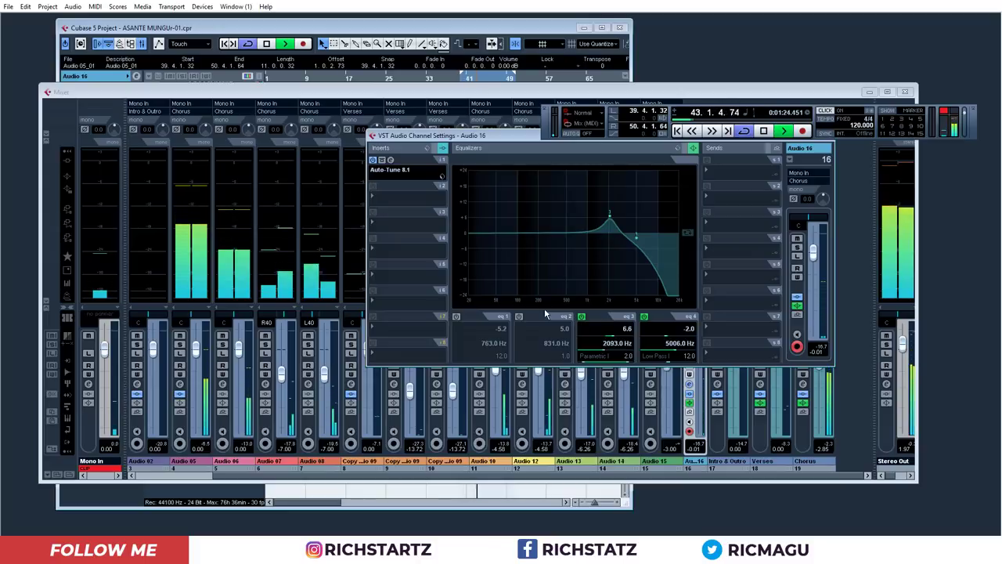
{"action": "left_click", "coordinate": [518, 317]}
{"action": "left_click", "coordinate": [457, 318]}
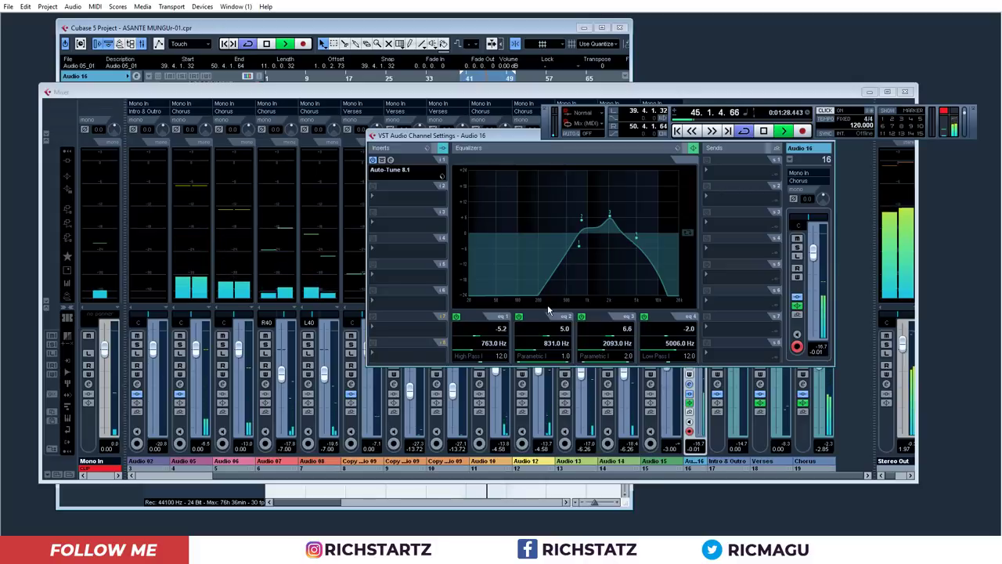
- Maximize the project window, audition the first Audio 16_01 event soloed from its start, and stop playback with the solo off
{"action": "left_click", "coordinate": [602, 28]}
{"action": "left_click", "coordinate": [602, 28]}
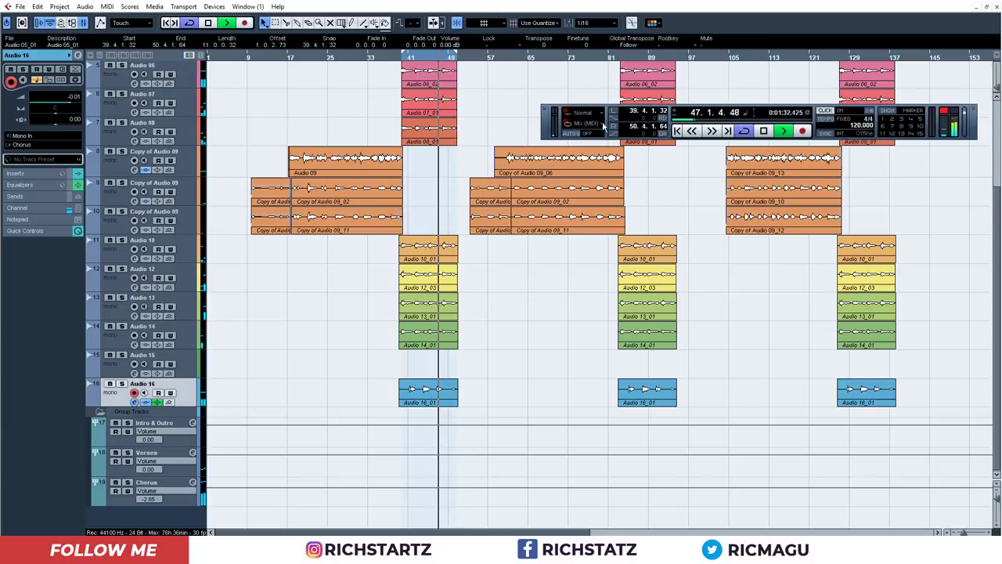
{"action": "left_click", "coordinate": [435, 389]}
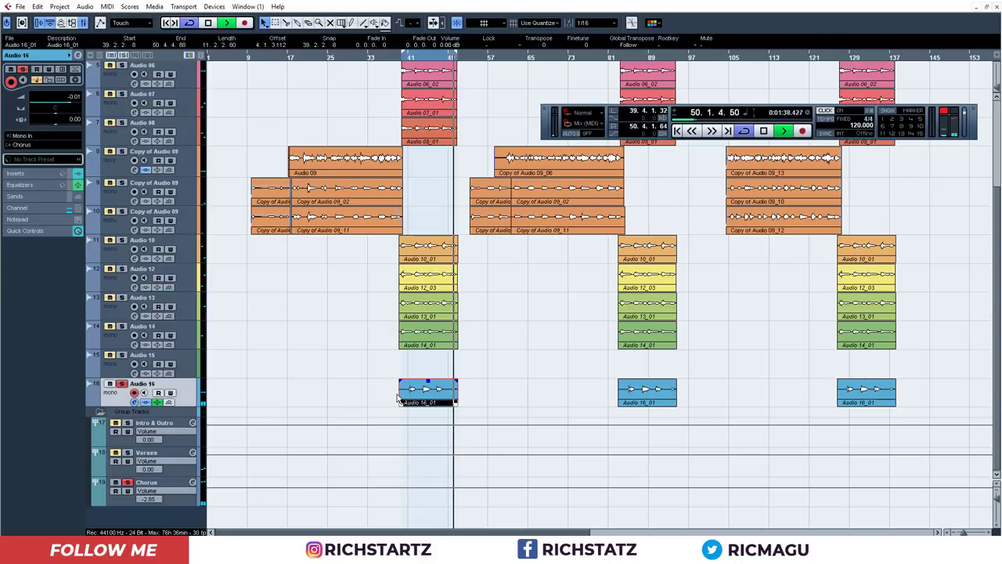
{"action": "key", "text": "l"}
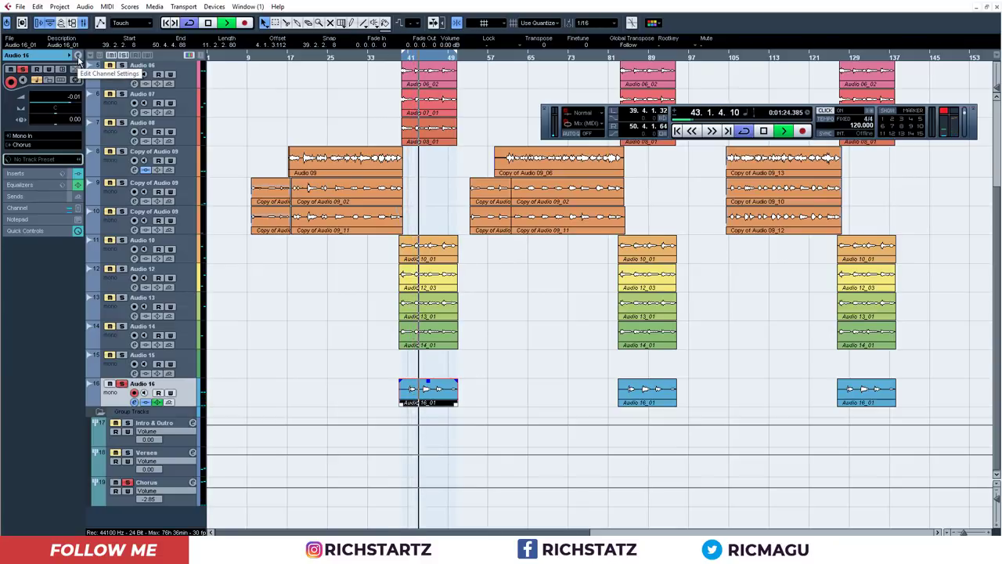
{"action": "key", "text": "space"}
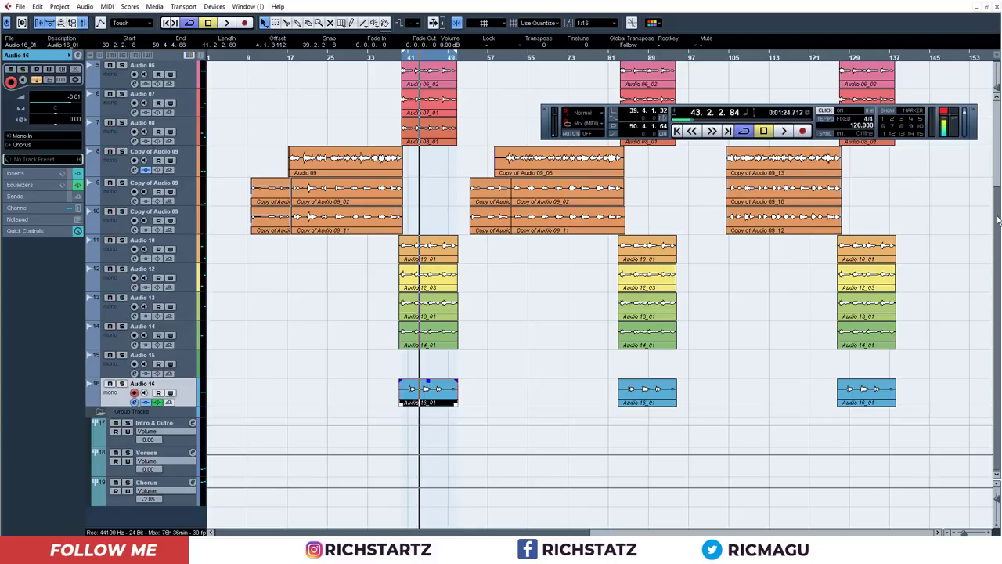
- Play the first chorus with all tracks, lower Audio 16 to -2.75 dB, reset the clipping indicator, and stop playback
{"action": "left_click_drag", "start_coordinate": [999, 221], "coordinate": [999, 126]}
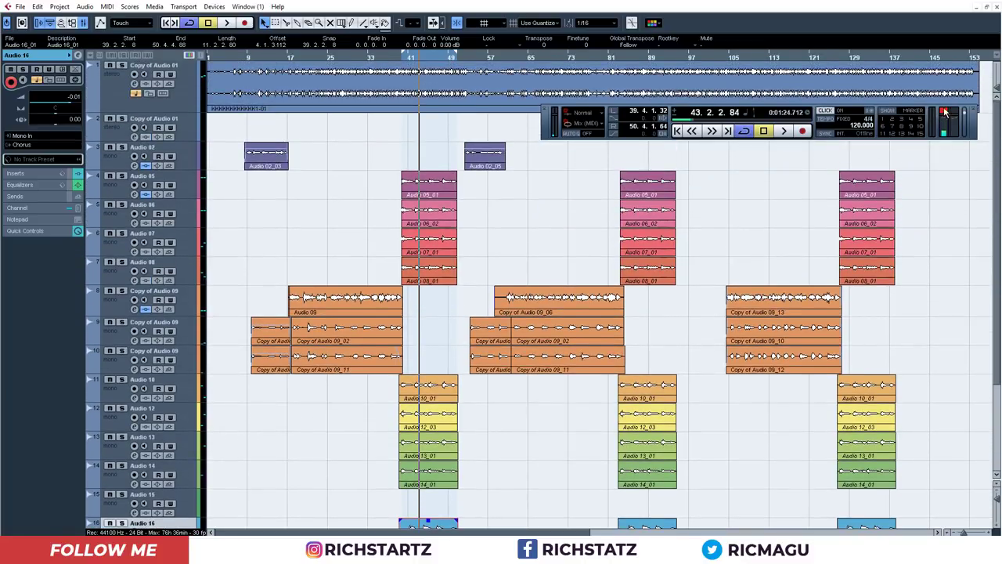
{"action": "key", "text": "space"}
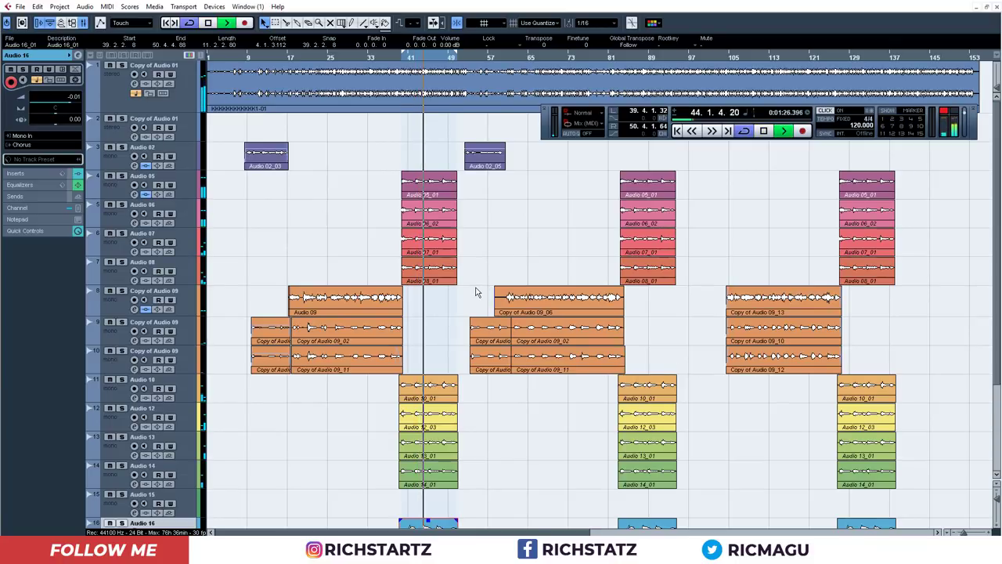
{"action": "scroll", "coordinate": [470, 435], "scroll_direction": "down", "scroll_amount": 3}
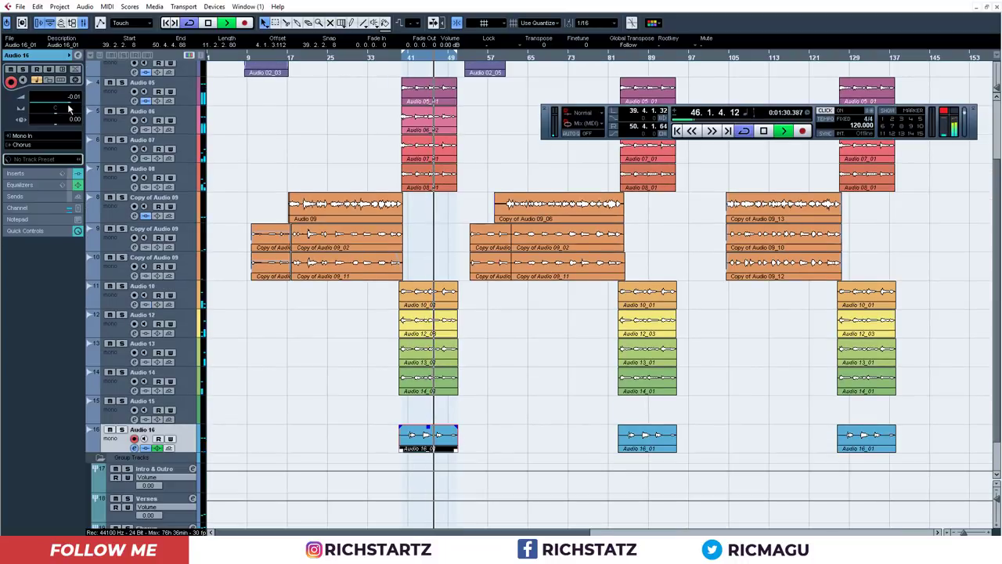
{"action": "left_click_drag", "start_coordinate": [69, 103], "coordinate": [65, 105]}
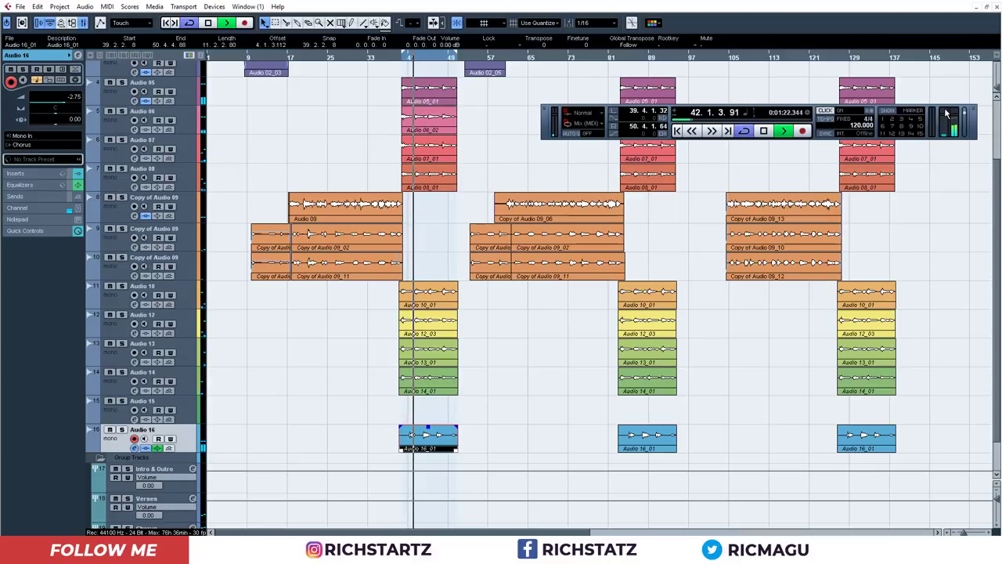
{"action": "left_click_drag", "start_coordinate": [998, 160], "coordinate": [998, 113]}
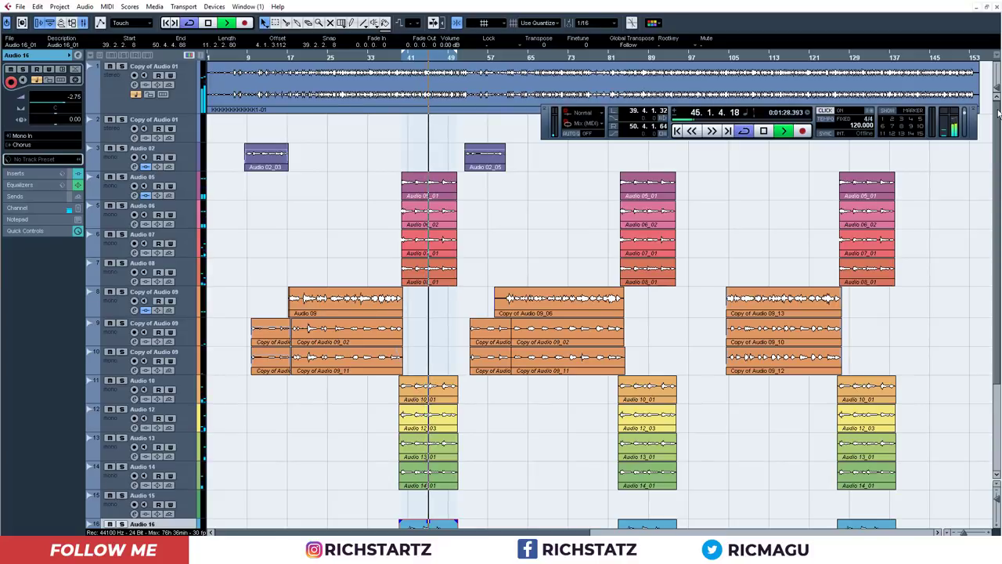
{"action": "key", "text": "space"}
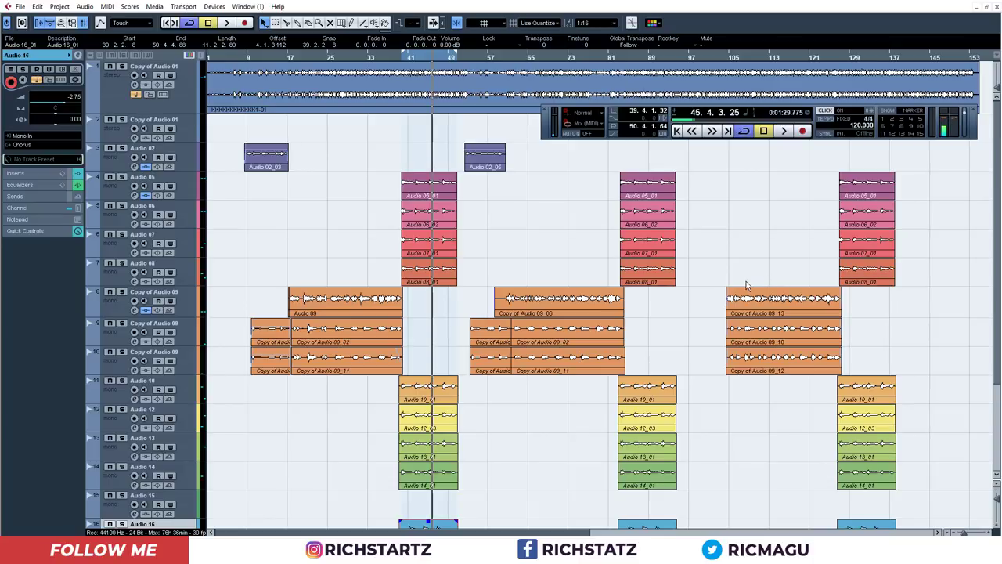
- Set the locators around the full-length Copy of Audio 01 event and look over all tracks in the arrangement
{"action": "left_click", "coordinate": [406, 83]}
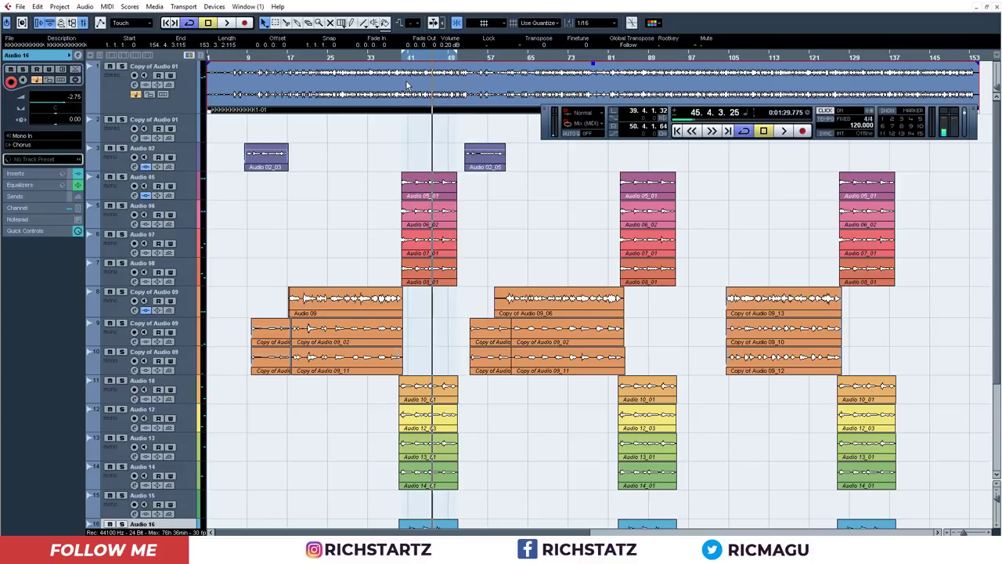
{"action": "key", "text": "p"}
{"action": "scroll", "coordinate": [452, 370], "scroll_direction": "down", "scroll_amount": 3}
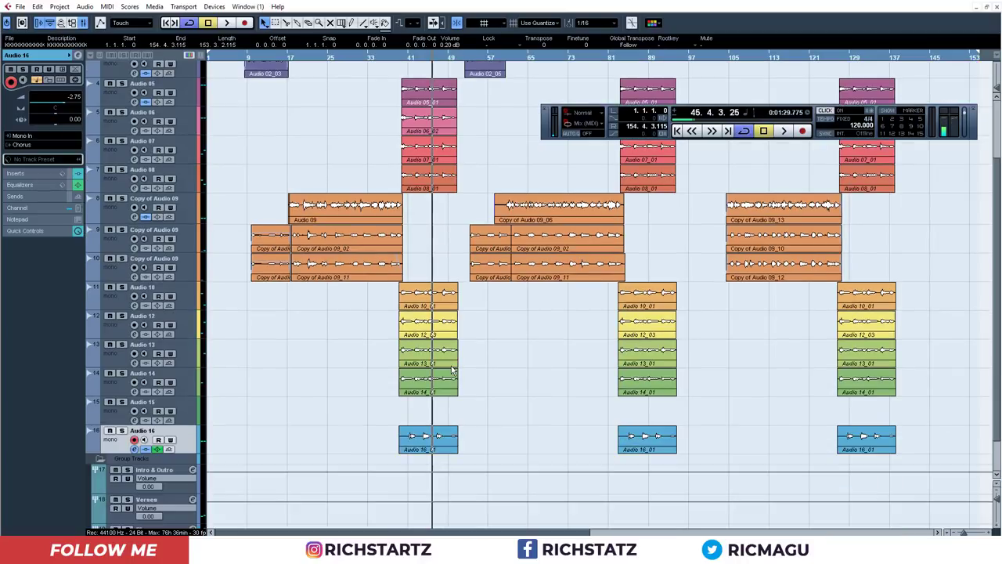
{"action": "scroll", "coordinate": [450, 360], "scroll_direction": "up", "scroll_amount": 3}
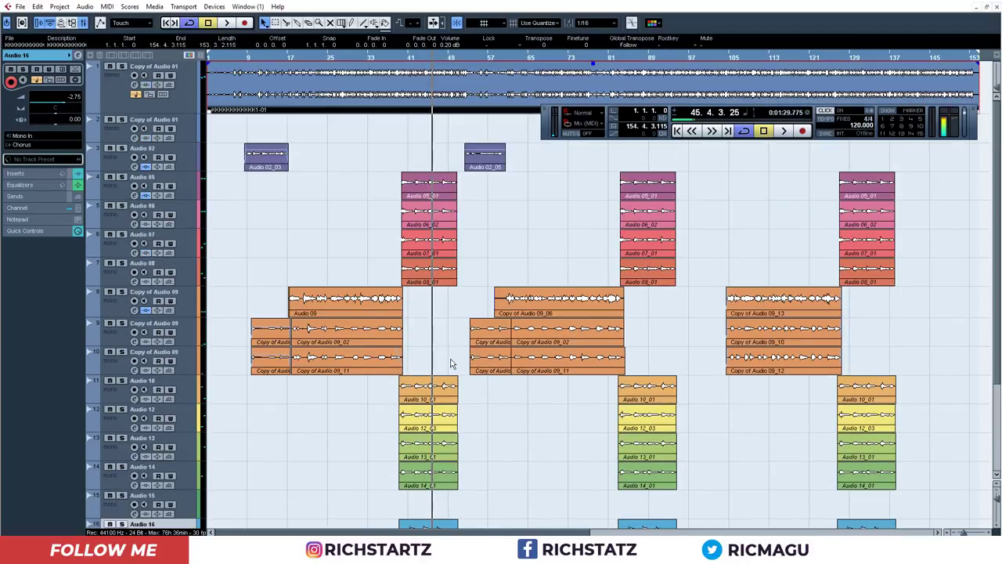
{"action": "scroll", "coordinate": [450, 360], "scroll_direction": "down", "scroll_amount": 3}
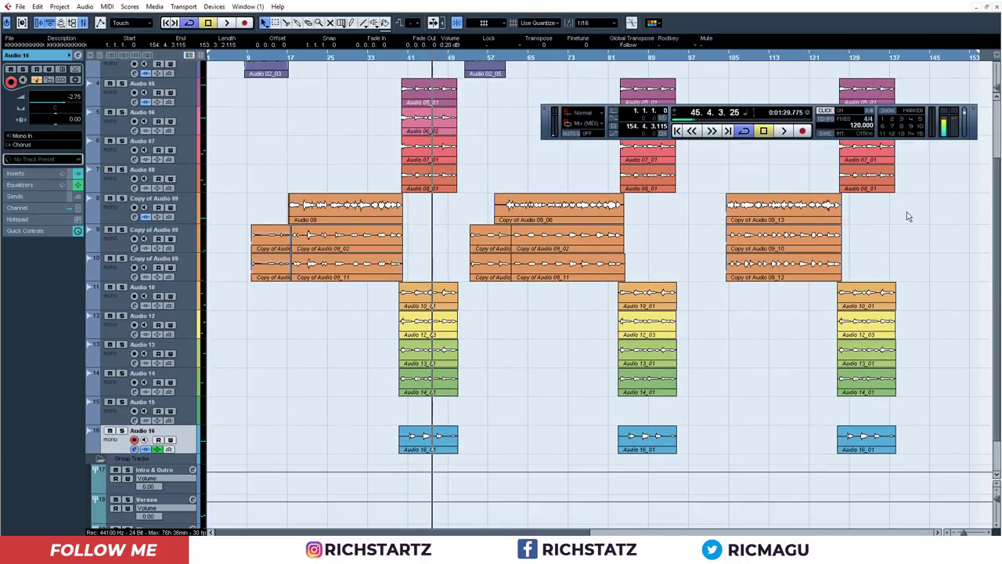
{"action": "scroll", "coordinate": [998, 205], "scroll_direction": "up", "scroll_amount": 3}
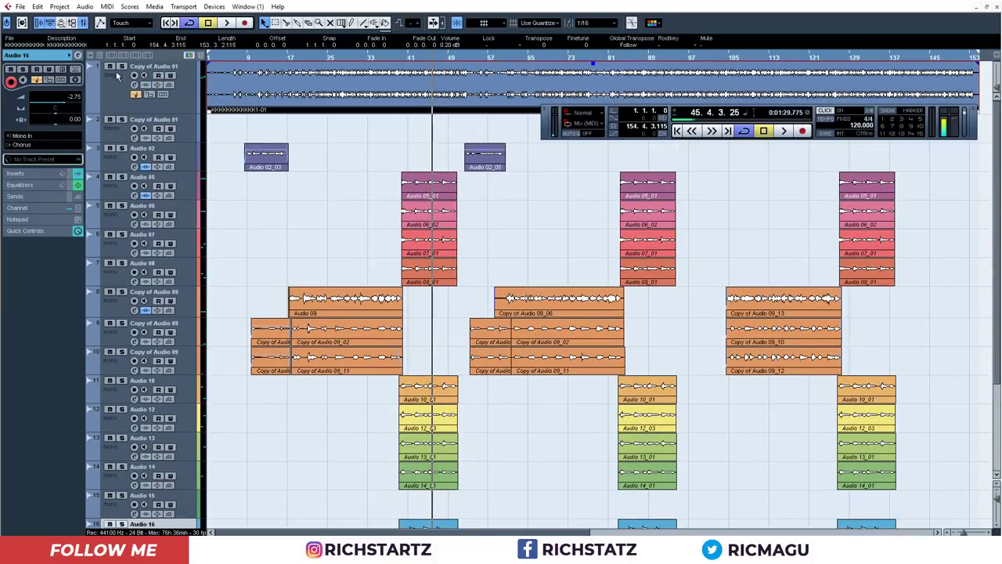
- Mute the first Copy of Audio 01 track, play the chorus vocals without it, and stop playback
{"action": "key", "text": "space"}
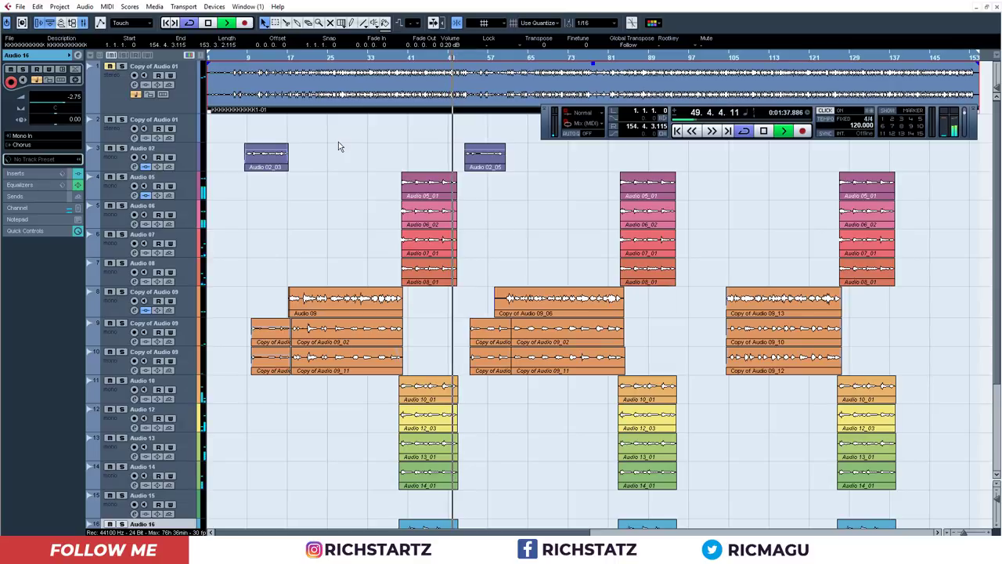
{"action": "key", "text": "space"}
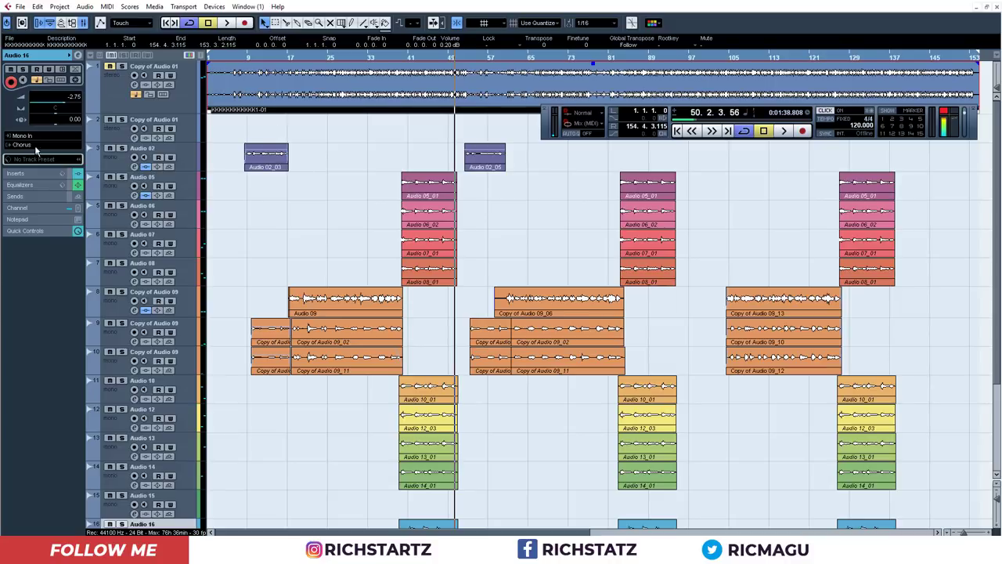
- Start an audio mixdown export of the Stereo Out and browse to the ASANTE MUNGU folder as its destination
{"action": "left_click", "coordinate": [21, 8]}
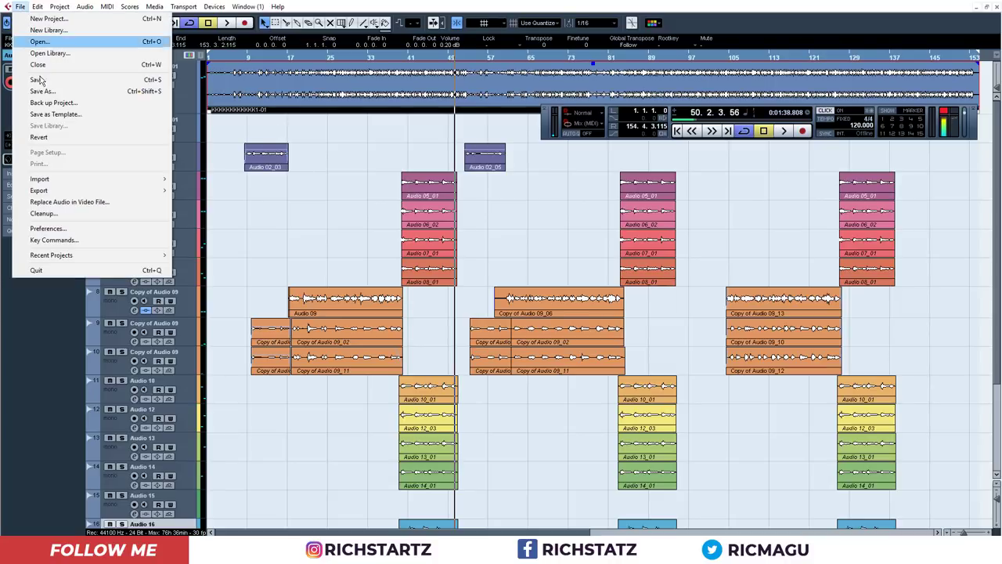
{"action": "mouse_move", "coordinate": [118, 190]}
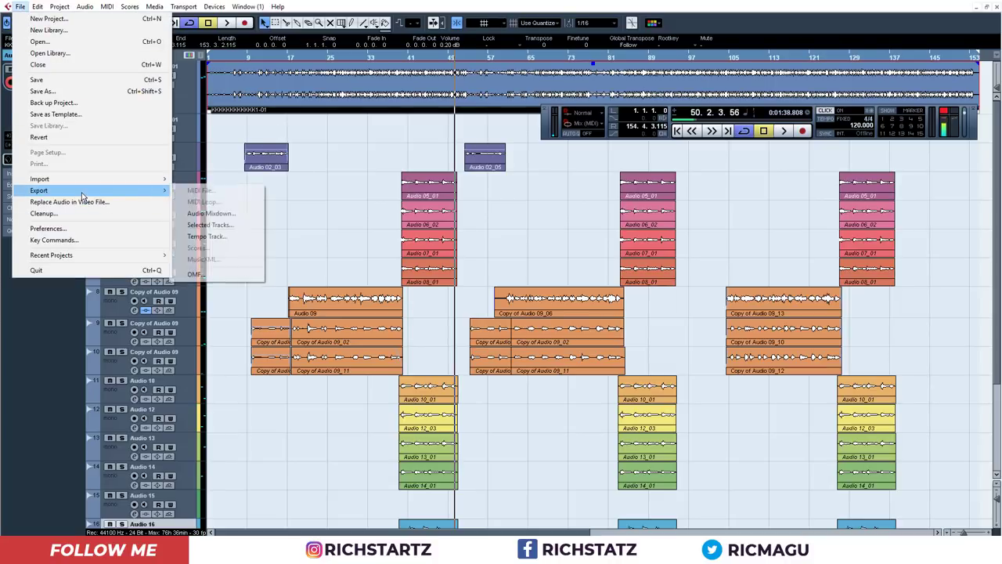
{"action": "left_click", "coordinate": [202, 214]}
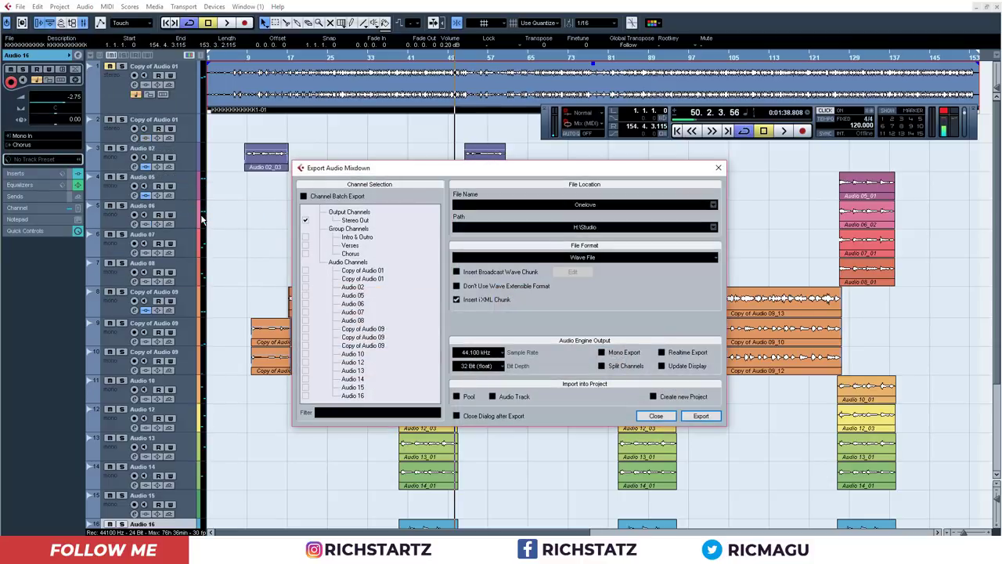
{"action": "left_click", "coordinate": [585, 228]}
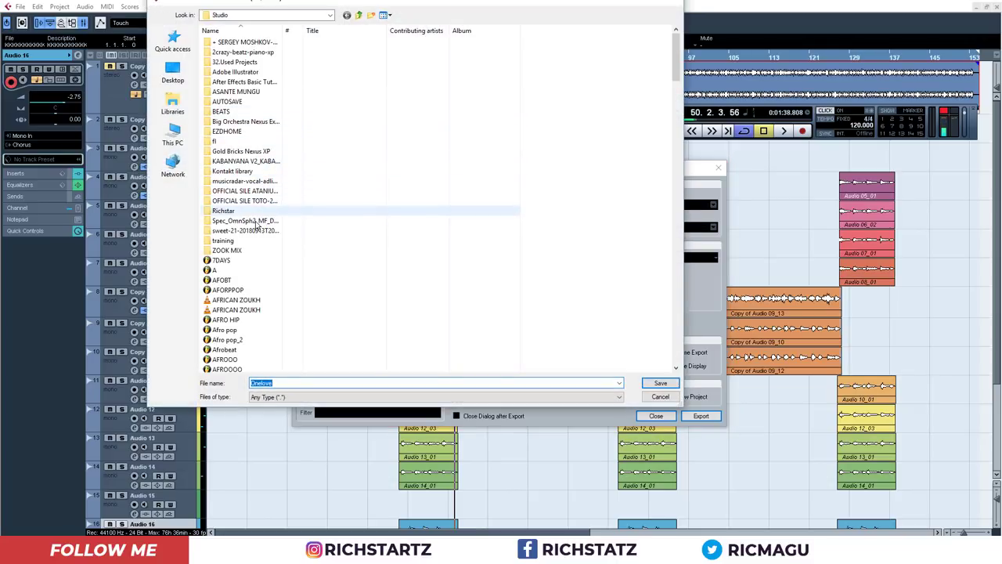
{"action": "double_click", "coordinate": [279, 92]}
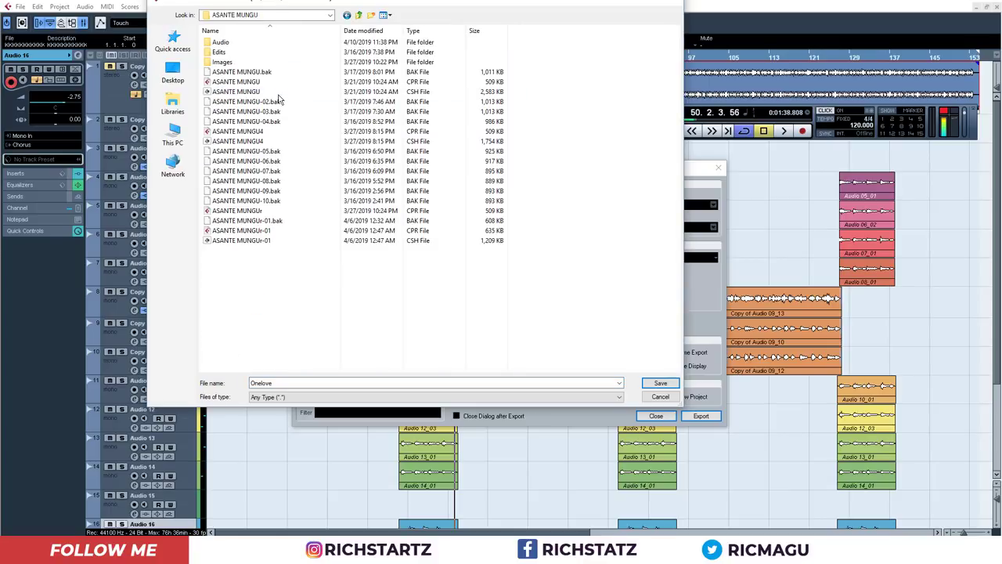
- Name the mixdown file "Asane vo" and confirm its location in the ASANTE MUNGU folder
{"action": "double_click", "coordinate": [376, 383]}
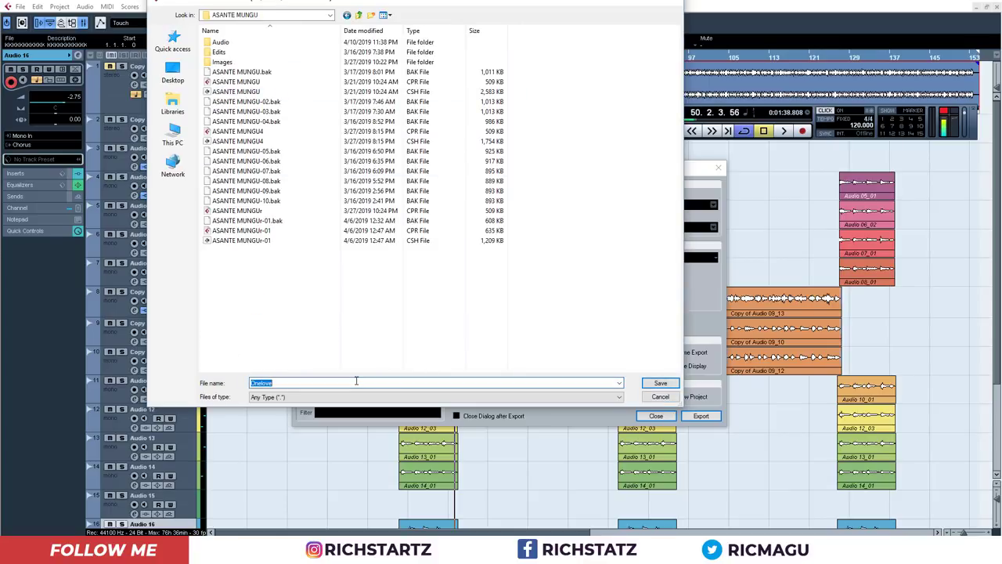
{"action": "type", "text": "Asa"}
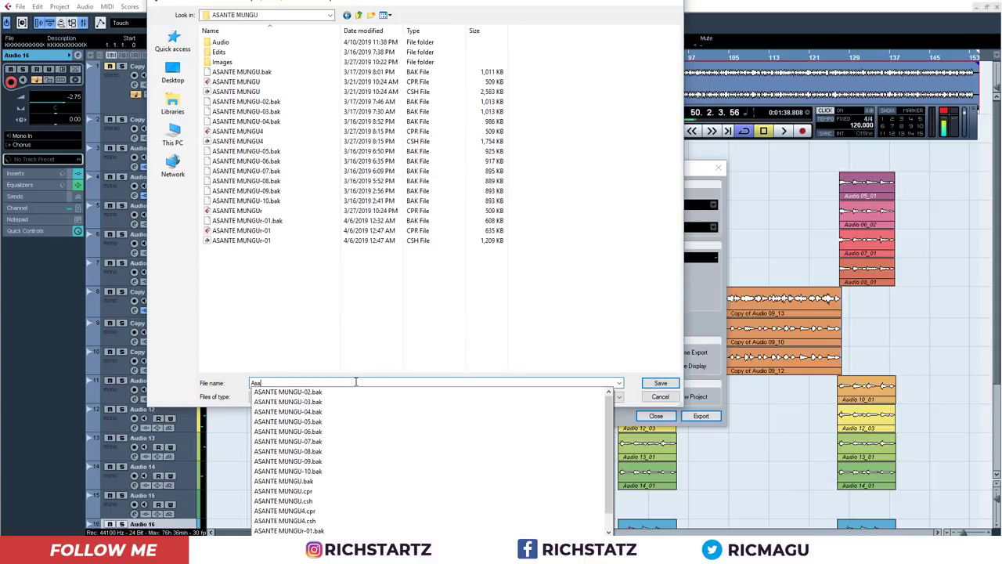
{"action": "type", "text": "ne"}
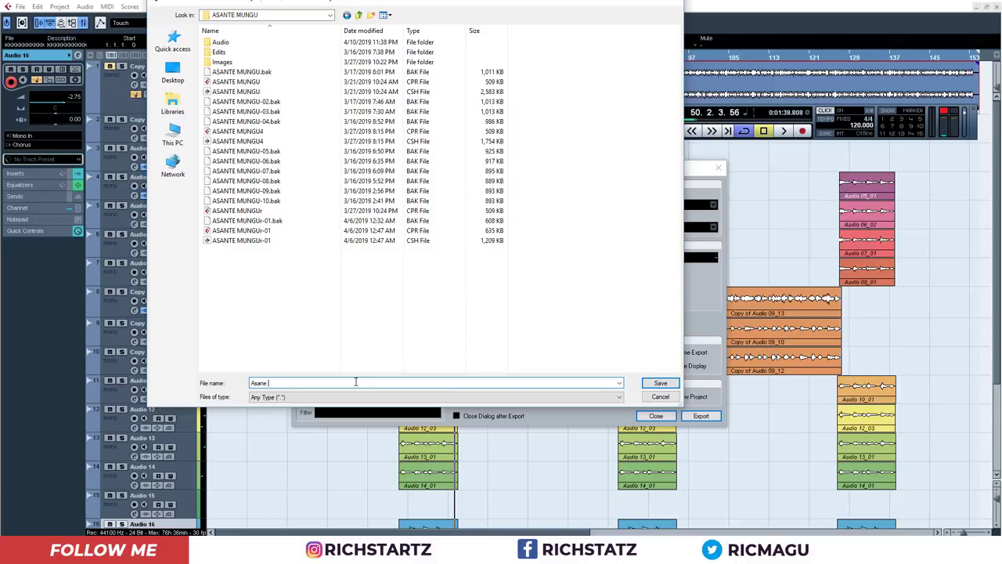
{"action": "type", "text": " vo"}
{"action": "key", "text": "Return"}
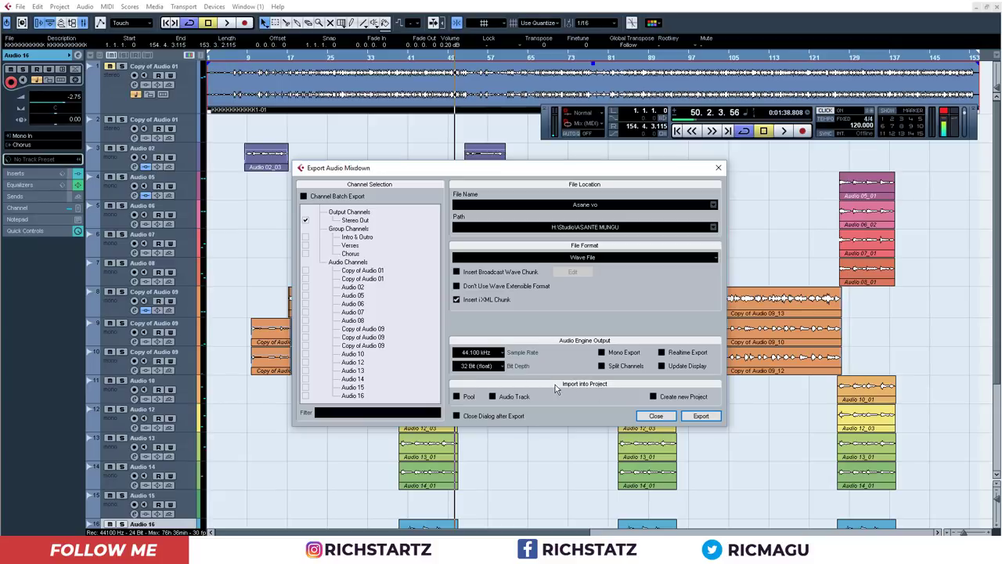
- Export the Stereo Out mixdown as the Wave file "Asane vo" at 44.100 kHz and 32 Bit (float)
{"action": "left_click", "coordinate": [702, 416]}
{"action": "left_click", "coordinate": [713, 414]}
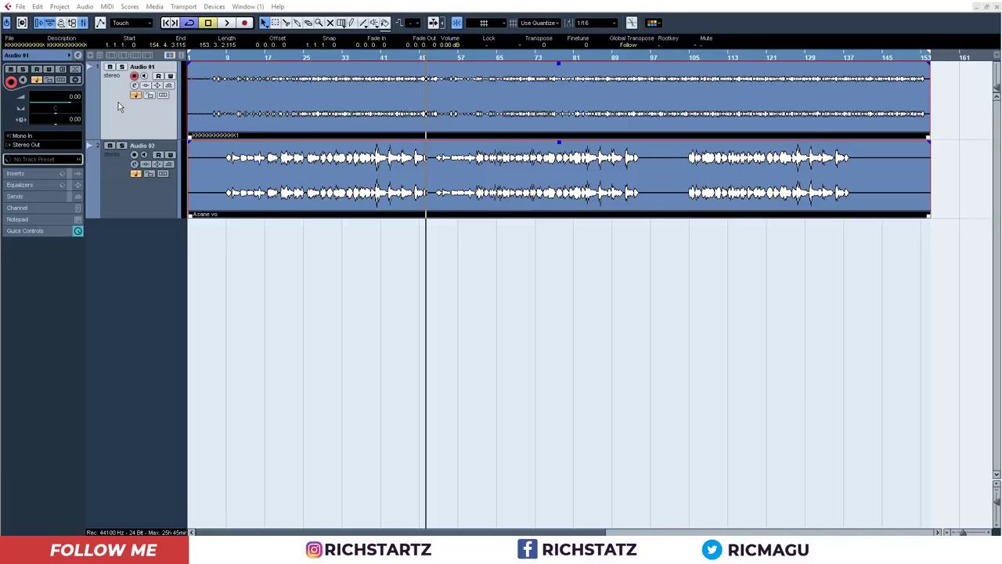
- Show the transport, mute Audio 01, play the Asane vo track from bar 33, and stop playback
{"action": "key", "text": "F2"}
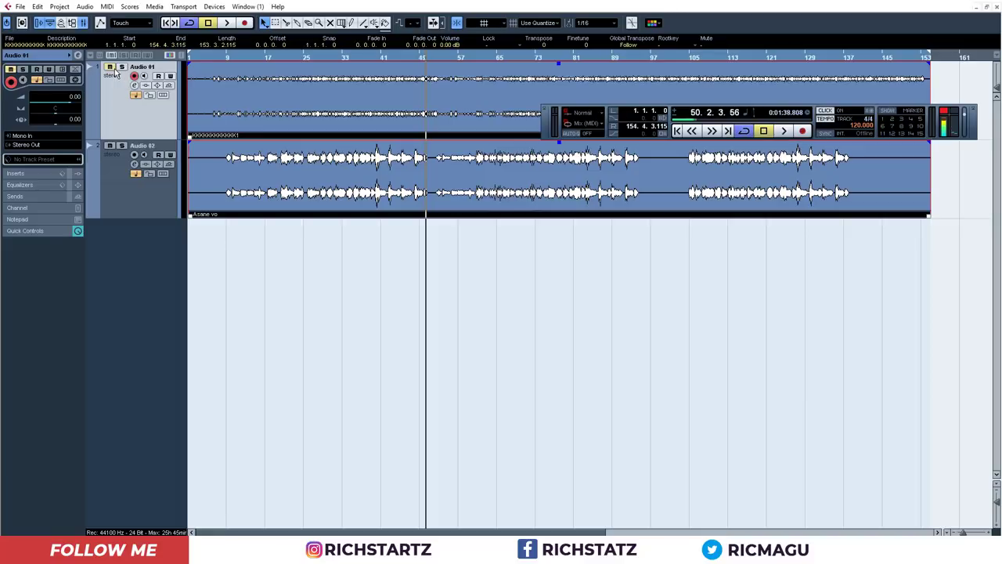
{"action": "left_click", "coordinate": [345, 59]}
{"action": "key", "text": "space"}
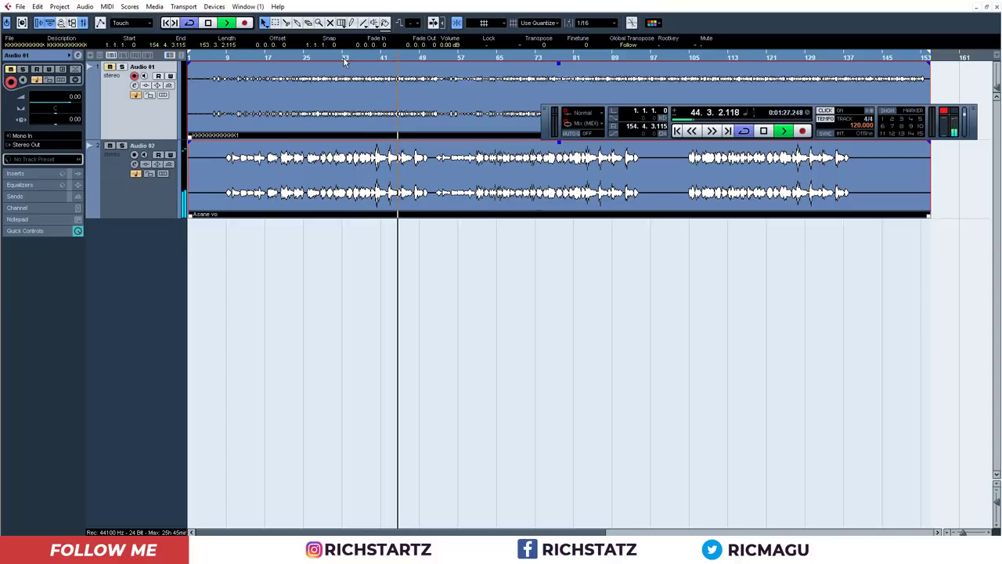
{"action": "key", "text": "space"}
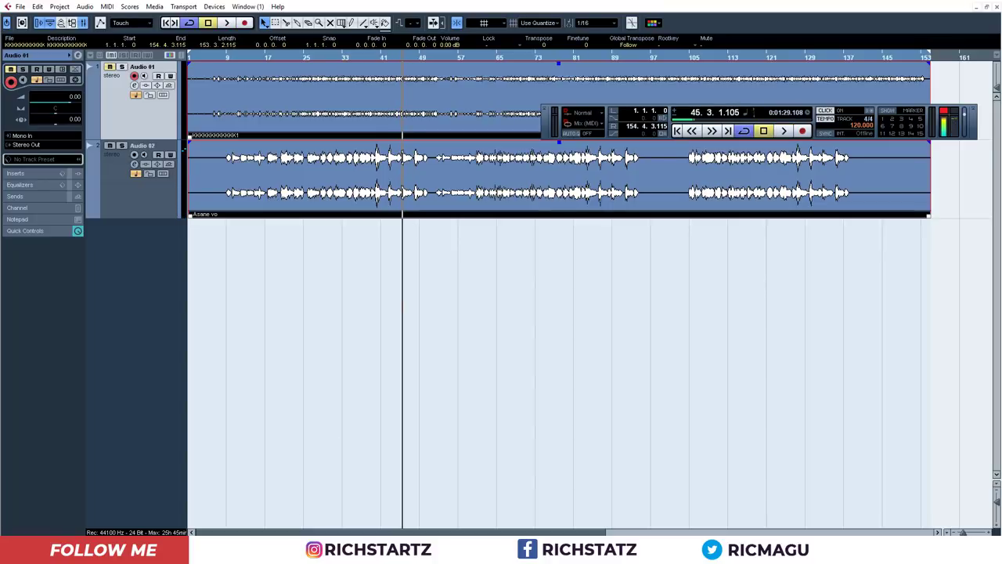
- Try splitting both events around the vocal peak near bar 43, and undo the splits
{"action": "left_click_drag", "start_coordinate": [964, 533], "coordinate": [971, 532]}
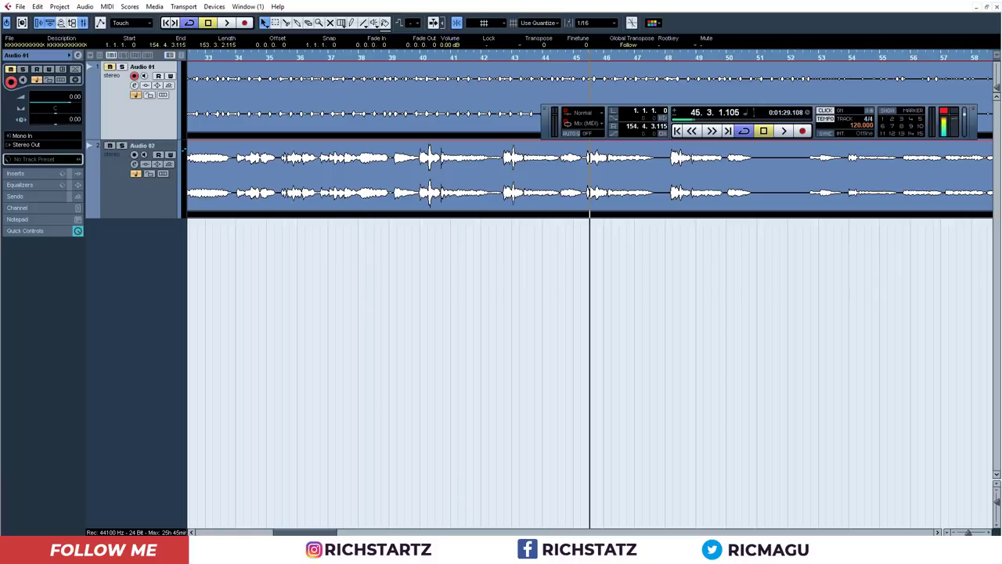
{"action": "left_click_drag", "start_coordinate": [969, 533], "coordinate": [968, 531]}
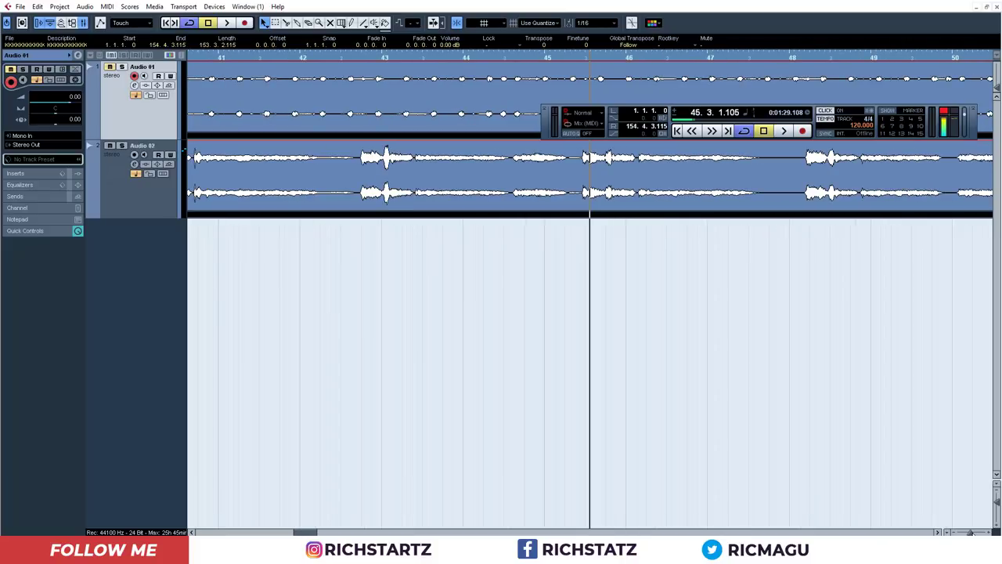
{"action": "left_click", "coordinate": [286, 23]}
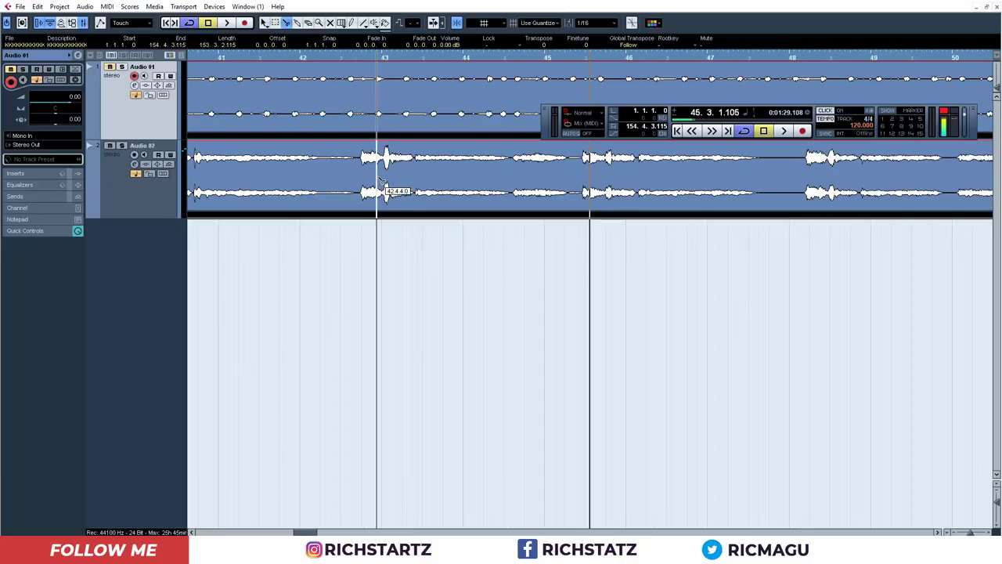
{"action": "left_click", "coordinate": [382, 180]}
{"action": "left_click", "coordinate": [392, 169]}
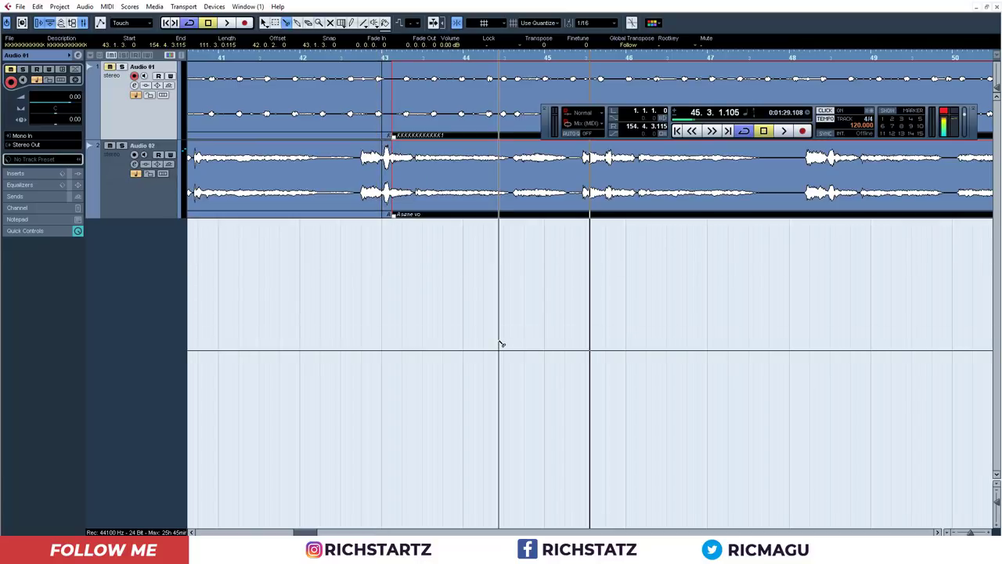
{"action": "key", "text": "ctrl+z"}
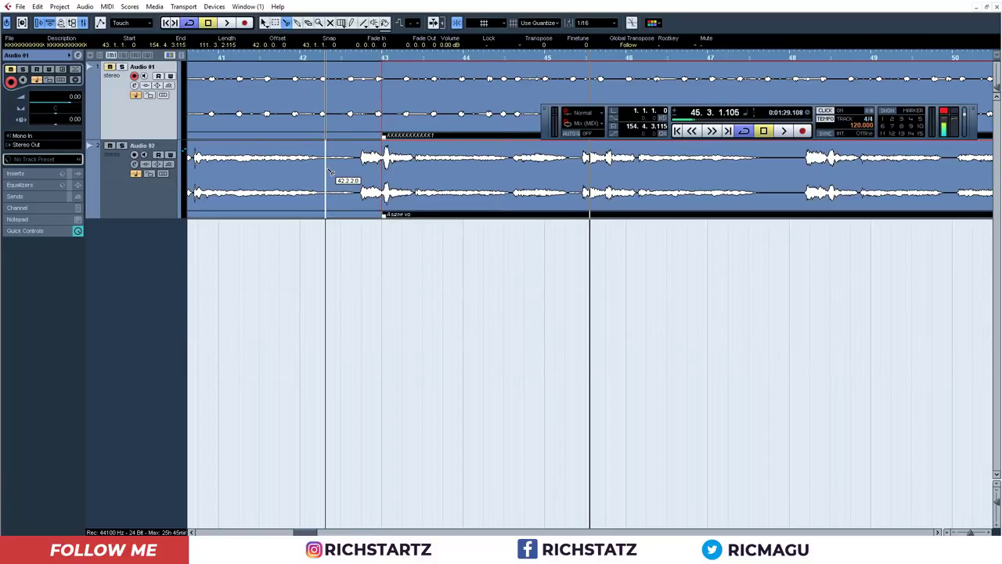
{"action": "key", "text": "ctrl+z"}
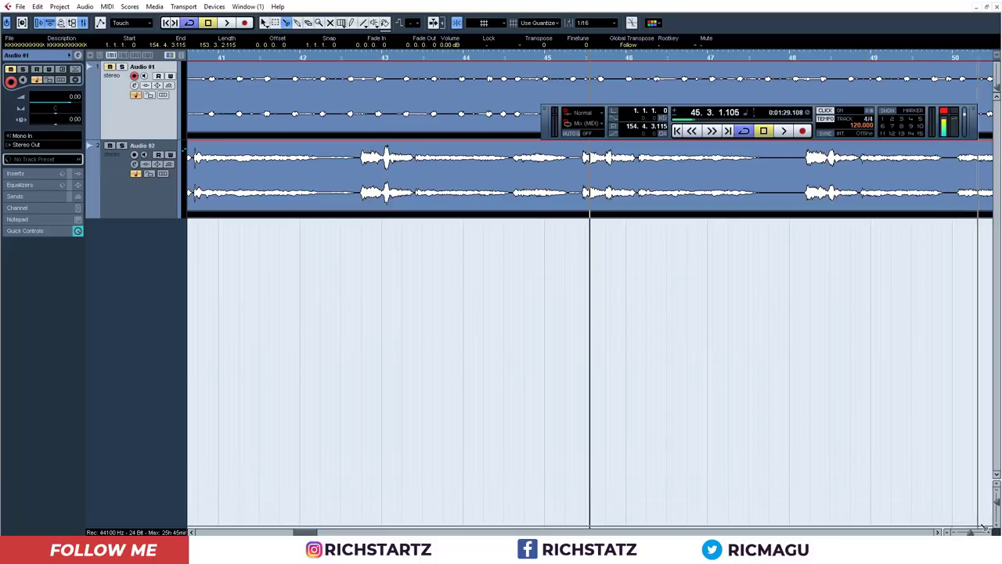
{"action": "left_click_drag", "start_coordinate": [997, 502], "coordinate": [997, 501]}
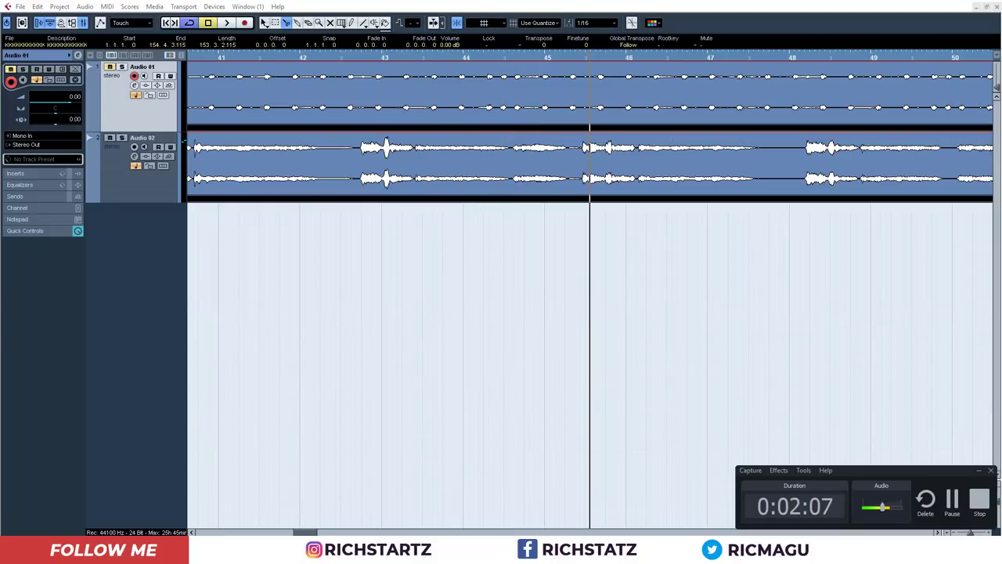
{"action": "left_click", "coordinate": [953, 517]}
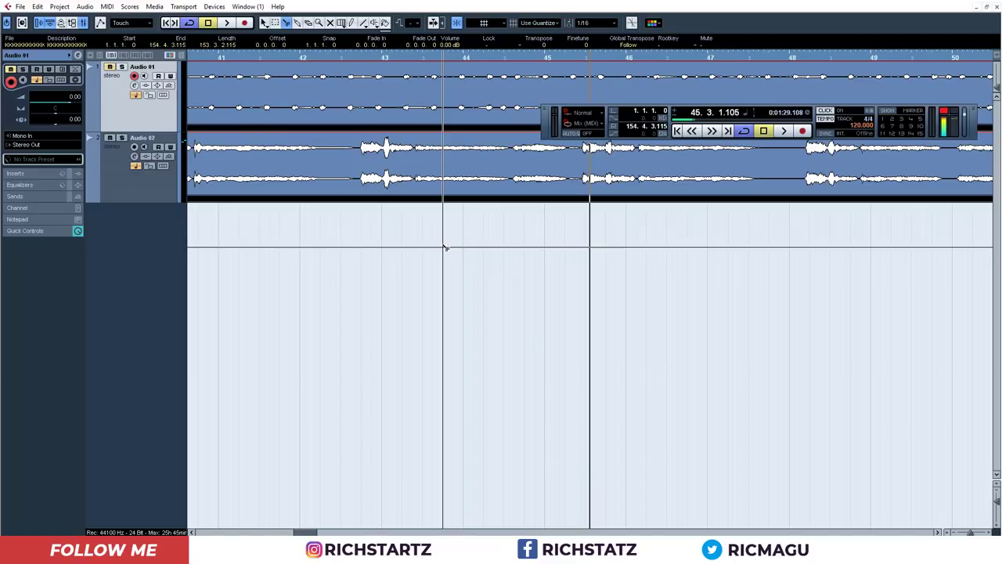
- Play the vocal mixdown onward from bar 45 and view the full length of both tracks
{"action": "key", "text": "space"}
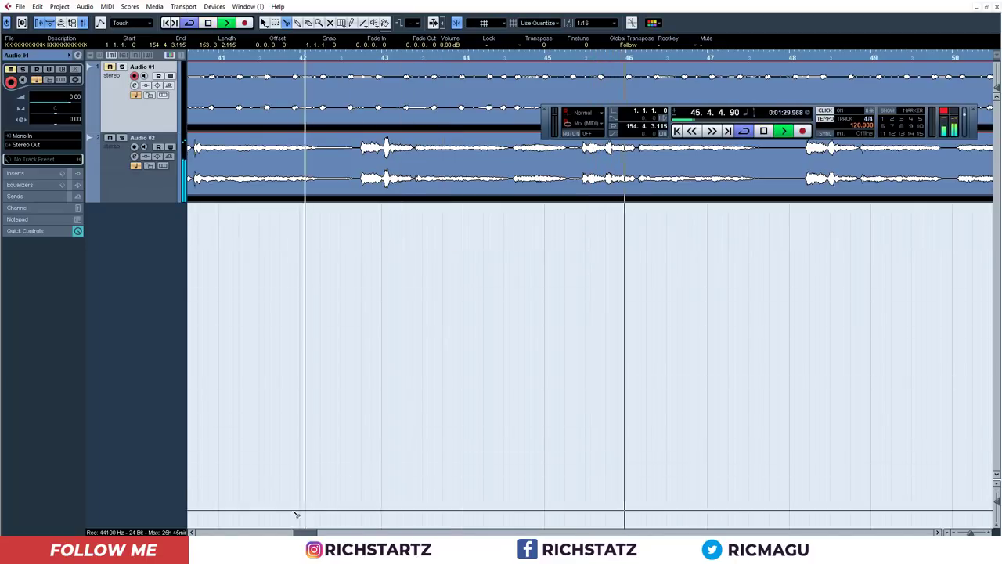
{"action": "left_click_drag", "start_coordinate": [971, 533], "coordinate": [947, 533]}
{"action": "key", "text": "space"}
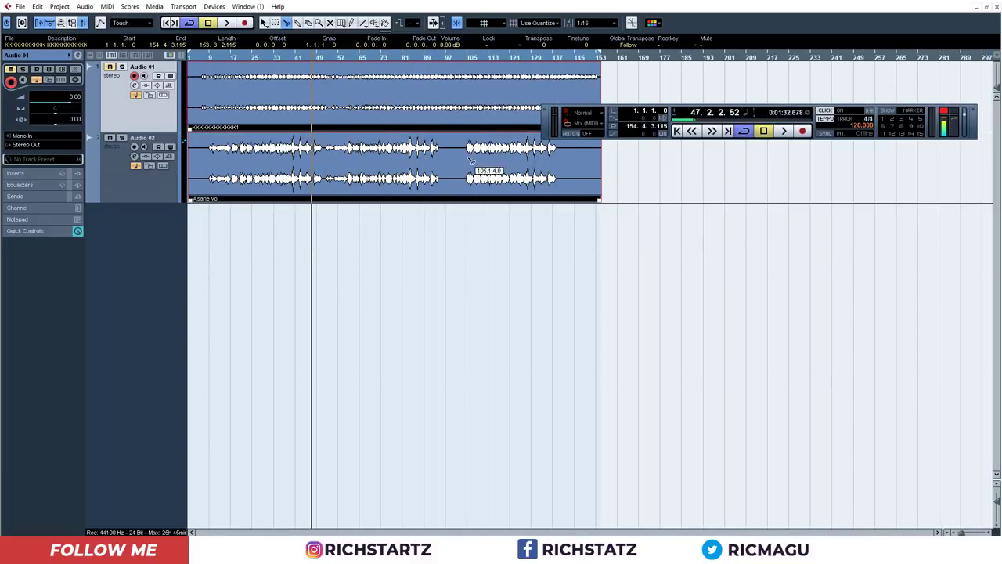
{"action": "key", "text": "space"}
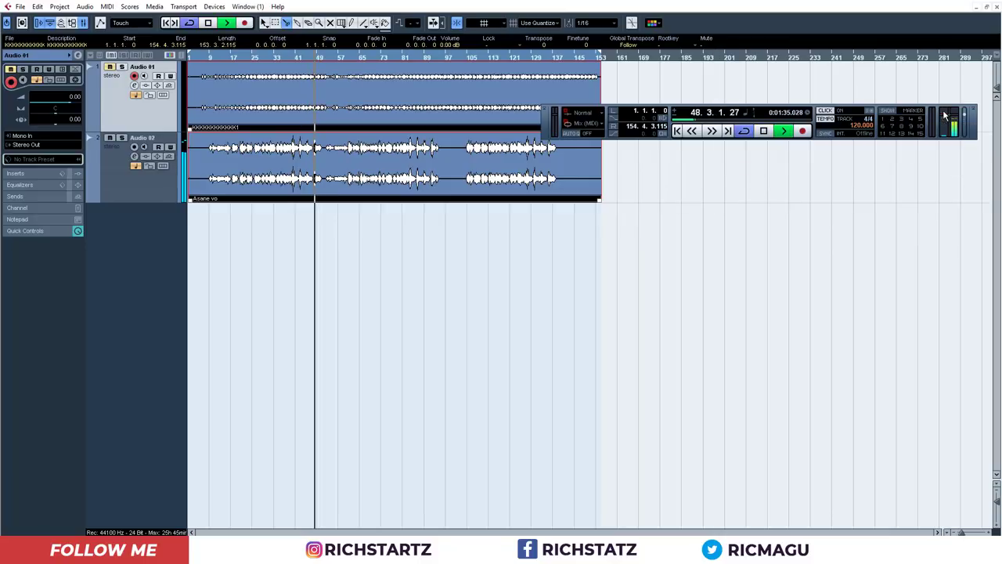
- Insert Ozone 8 Vintage Compressor in Audio 02's first insert slot and open the effect choices for the second slot
{"action": "left_click", "coordinate": [113, 172]}
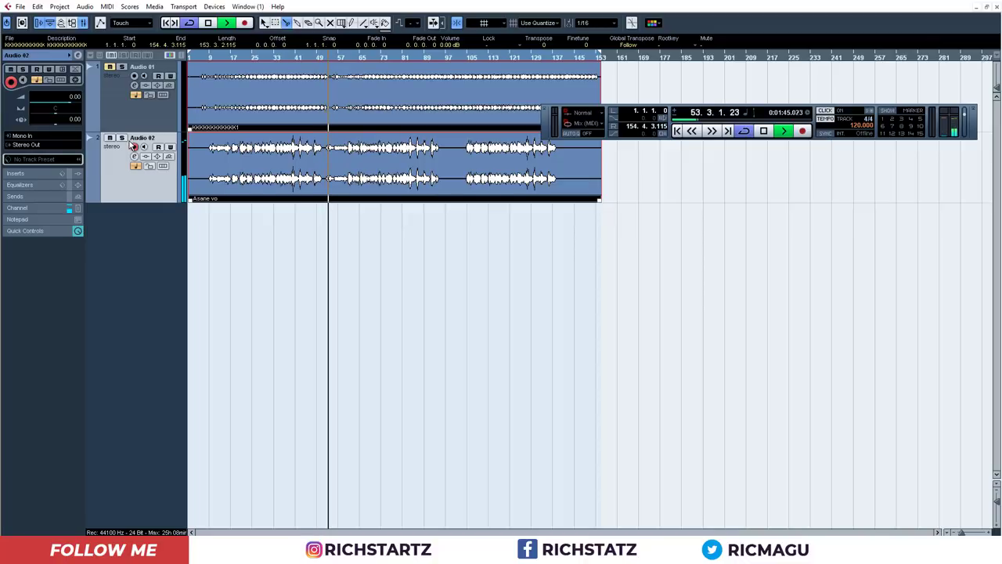
{"action": "key", "text": "space"}
{"action": "left_click", "coordinate": [134, 156]}
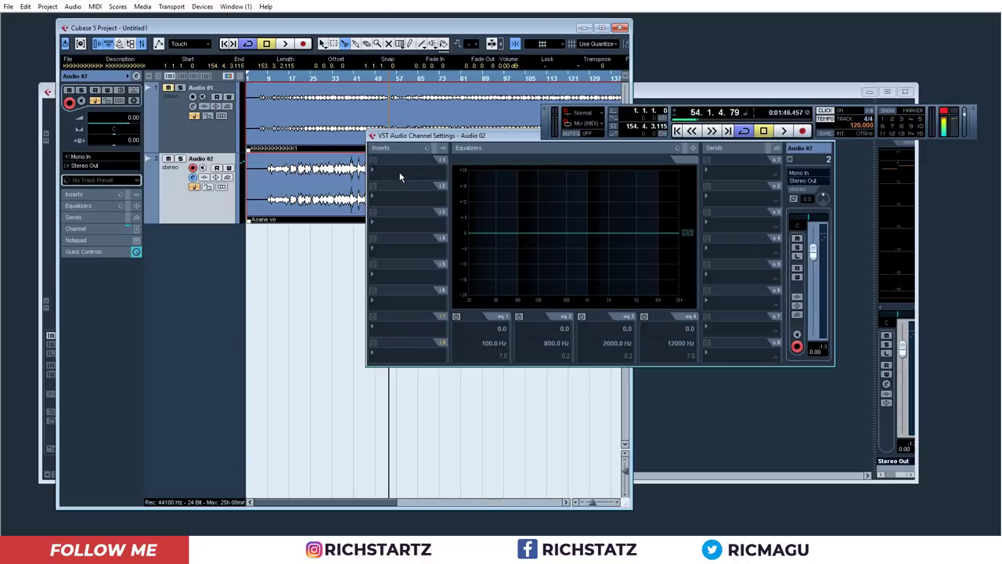
{"action": "left_click", "coordinate": [406, 180]}
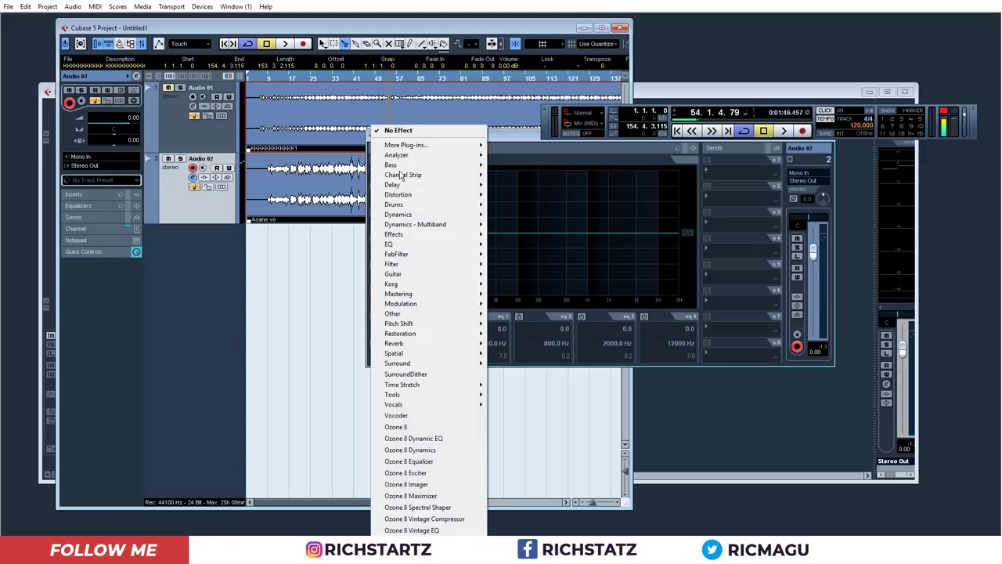
{"action": "left_click", "coordinate": [443, 519]}
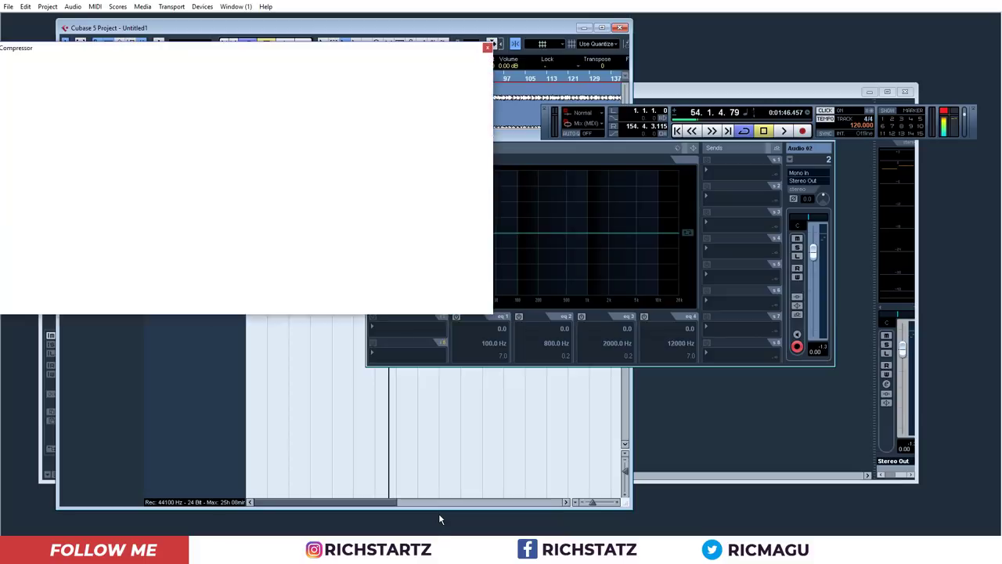
{"action": "left_click_drag", "start_coordinate": [313, 59], "coordinate": [637, 80]}
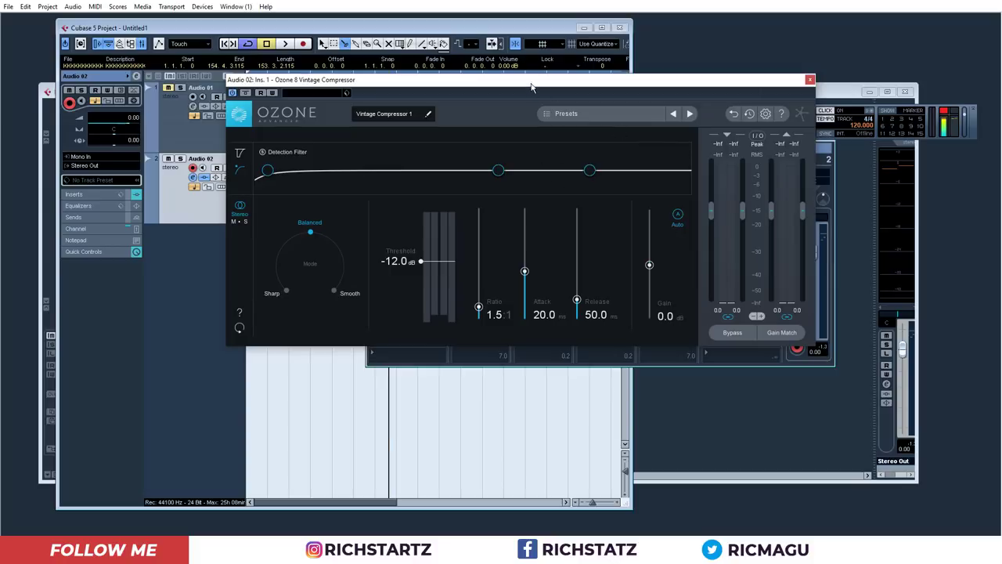
{"action": "left_click_drag", "start_coordinate": [531, 87], "coordinate": [521, 279]}
{"action": "left_click", "coordinate": [443, 210]}
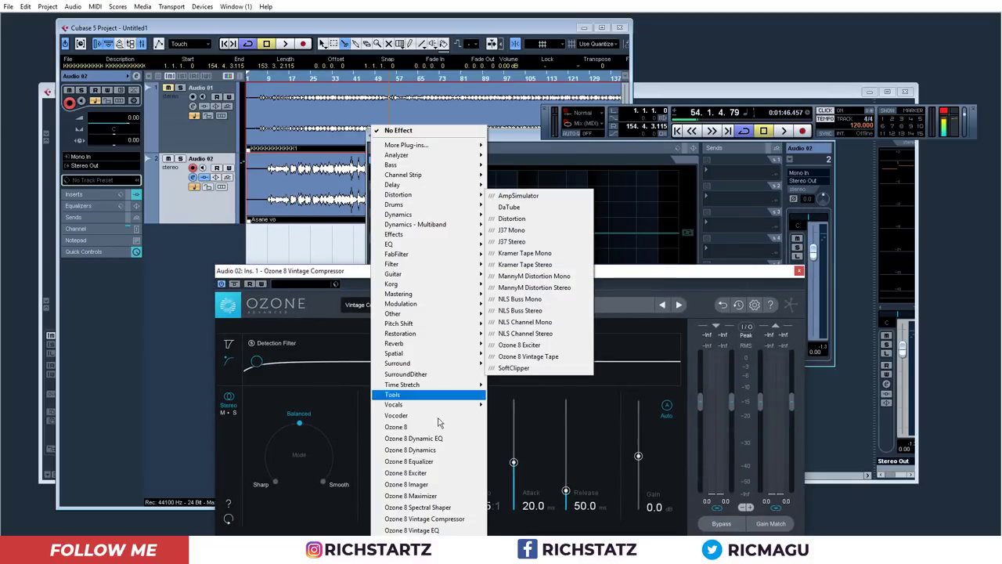
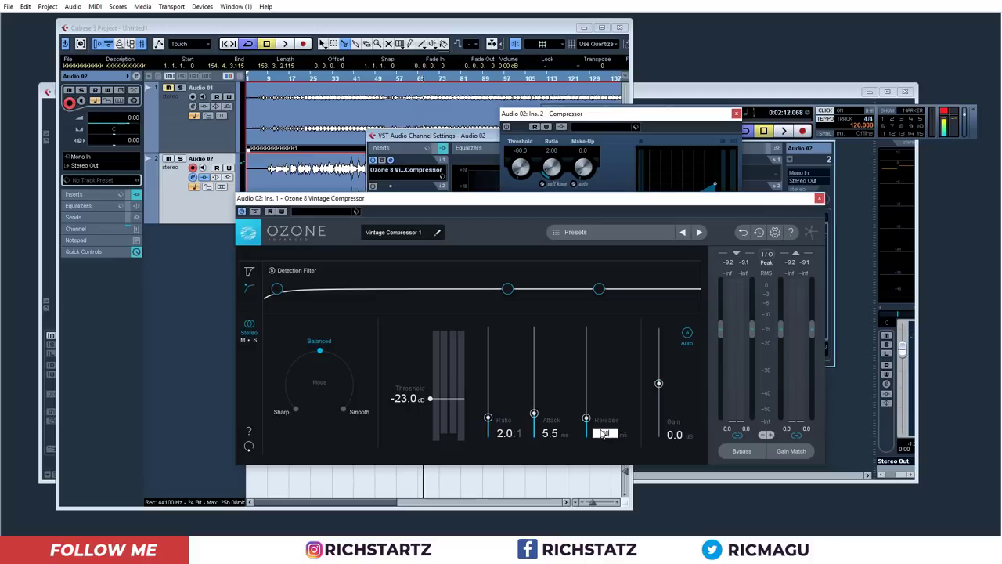
- Set the Ozone 8 Vintage Compressor's release to 80 ms and play short vocal passages to check the gain reduction
{"action": "type", "text": "80"}
{"action": "key", "text": "Return"}
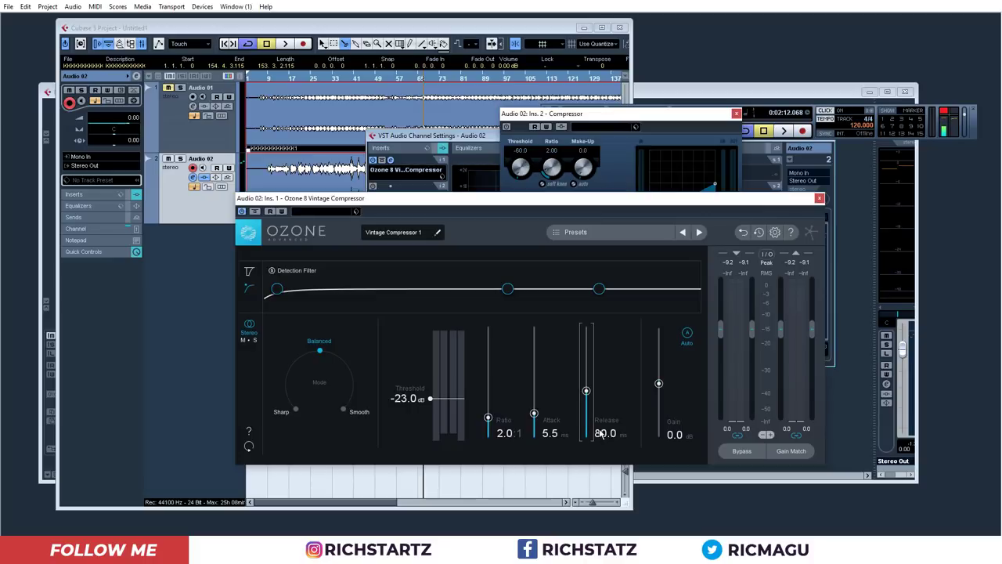
{"action": "key", "text": "space"}
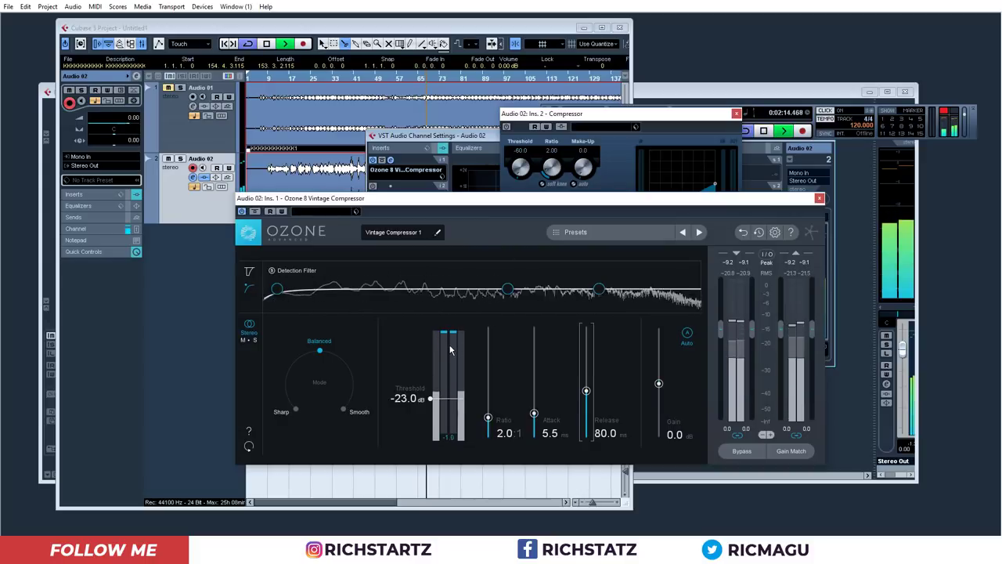
{"action": "key", "text": "space"}
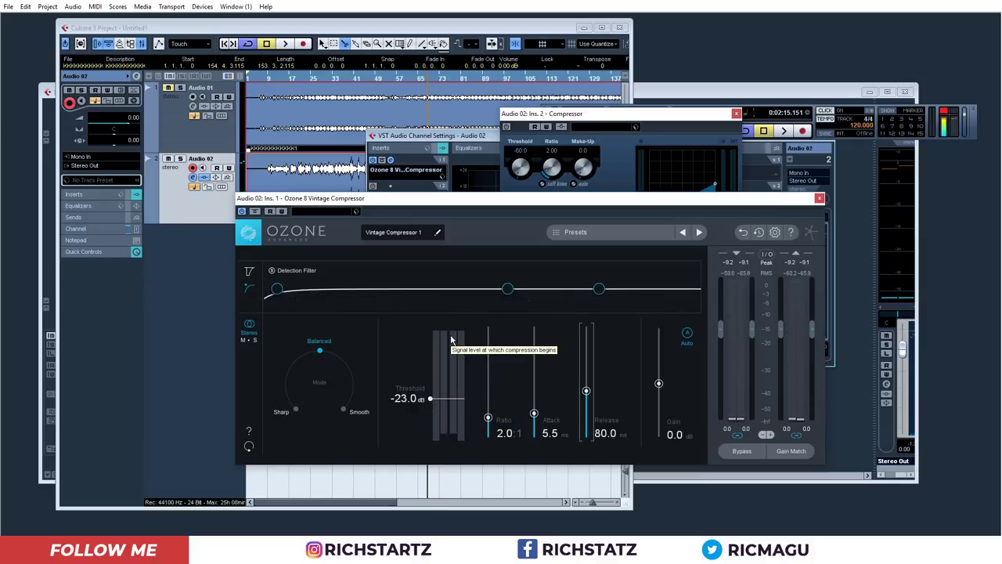
{"action": "key", "text": "space"}
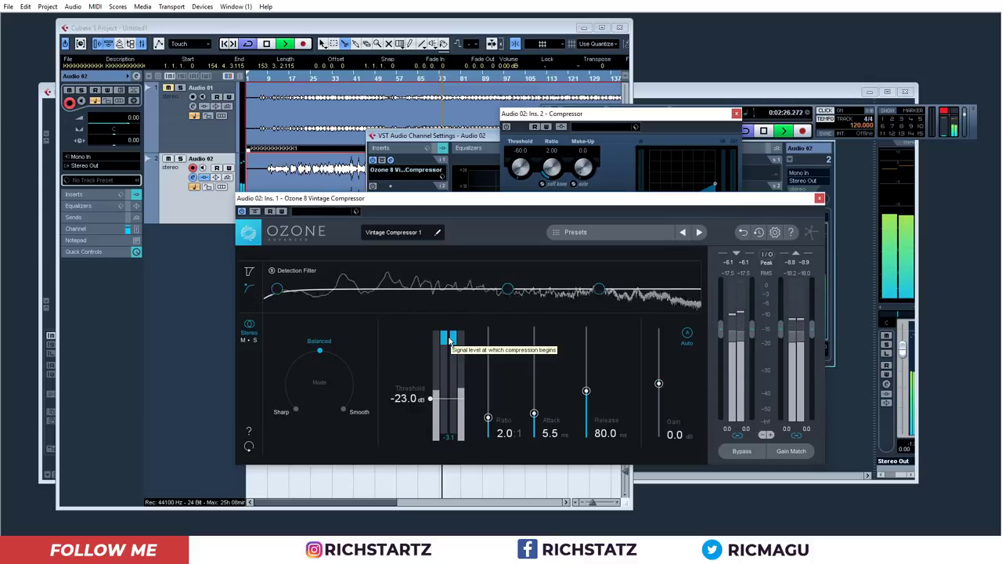
{"action": "key", "text": "space"}
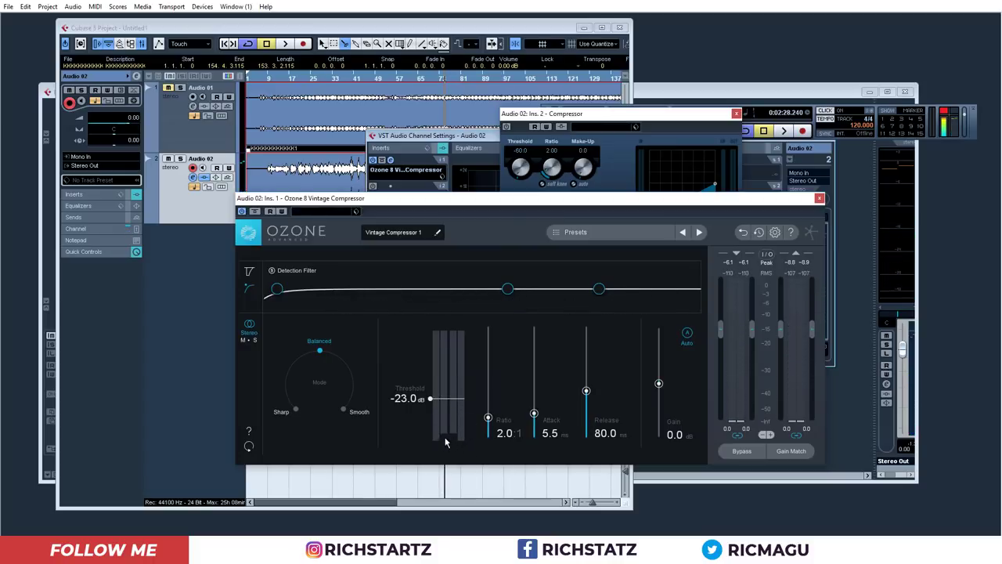
{"action": "key", "text": "space"}
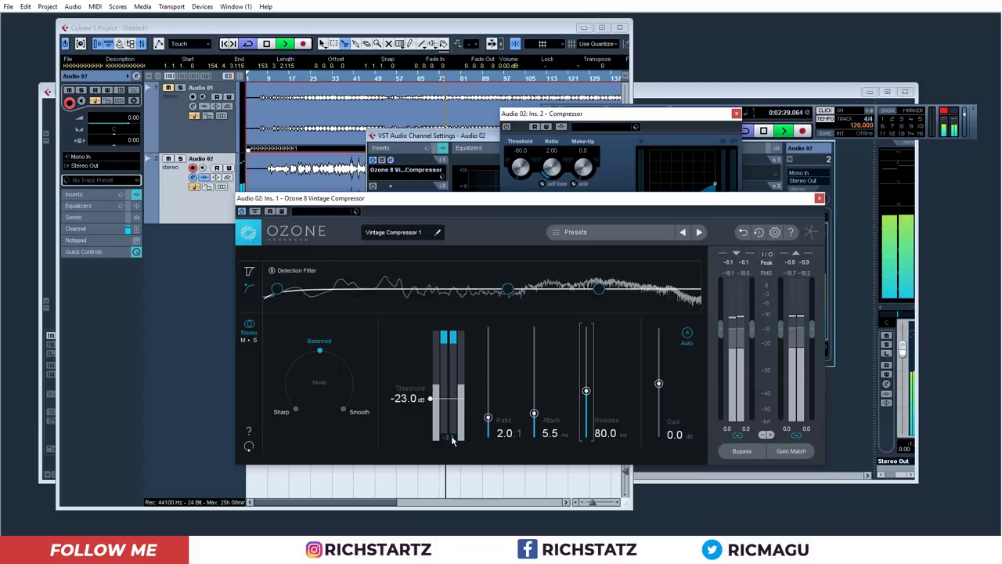
{"action": "key", "text": "space"}
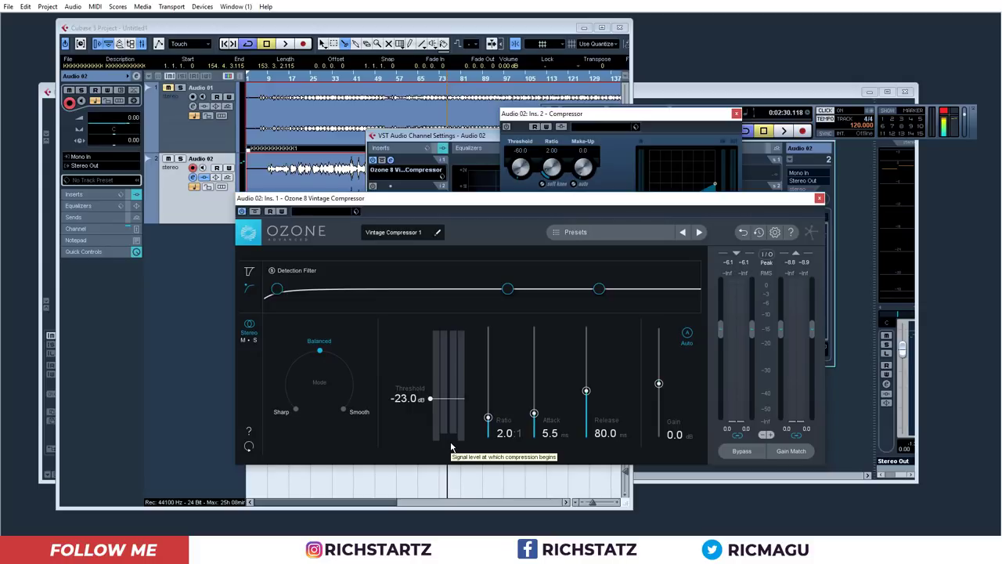
- Set the Ozone 8 Vintage Compressor's threshold to -20.3 dB during vocal playback, and resume playback to check the compression
{"action": "key", "text": "space"}
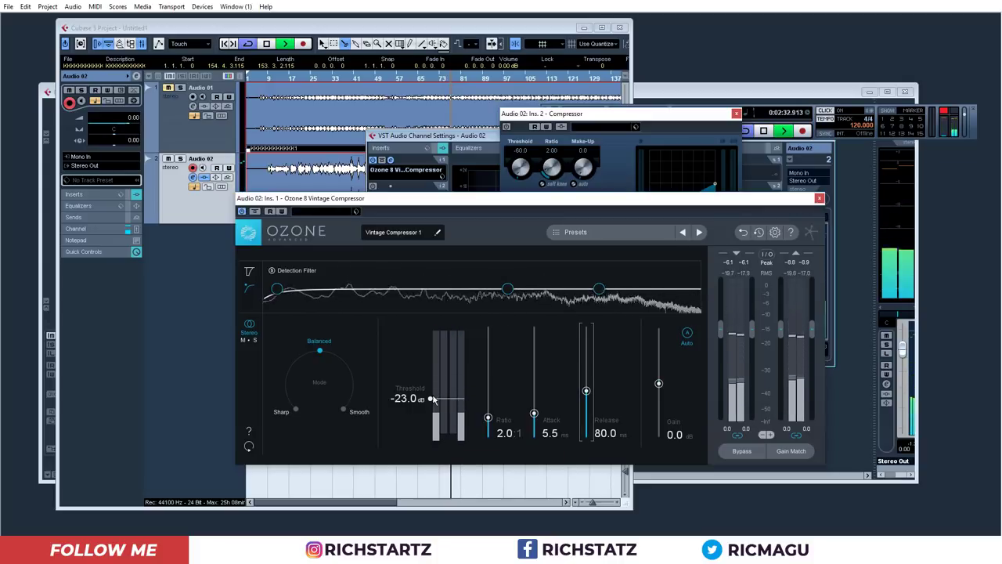
{"action": "left_click_drag", "start_coordinate": [430, 400], "coordinate": [430, 399]}
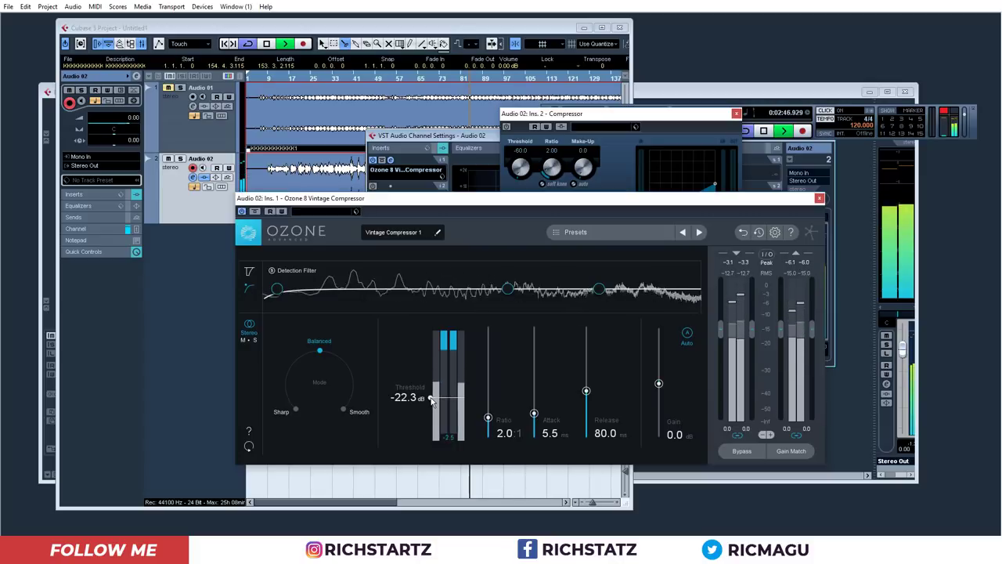
{"action": "left_click_drag", "start_coordinate": [430, 399], "coordinate": [430, 391]}
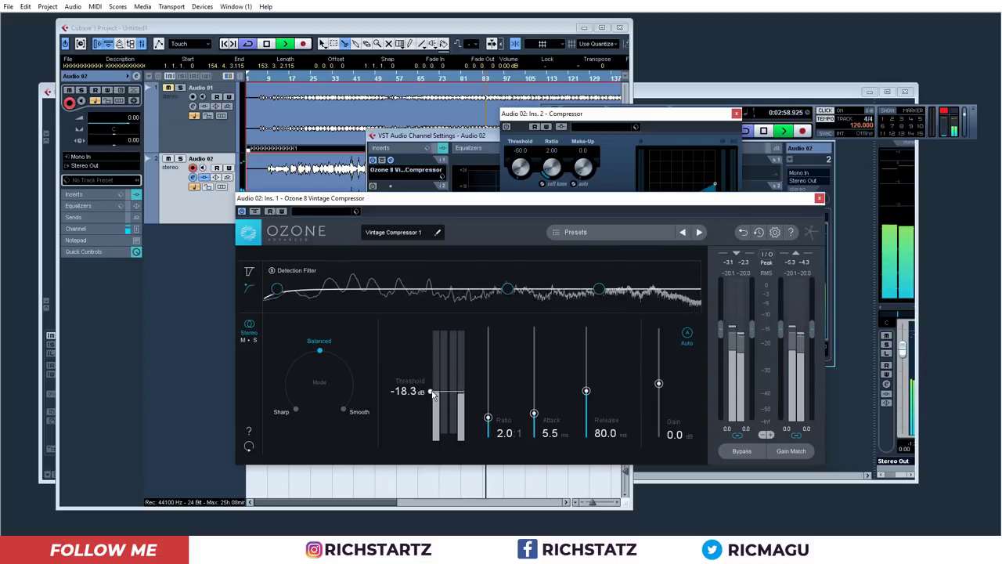
{"action": "scroll", "coordinate": [434, 397], "scroll_direction": "down", "scroll_amount": 3}
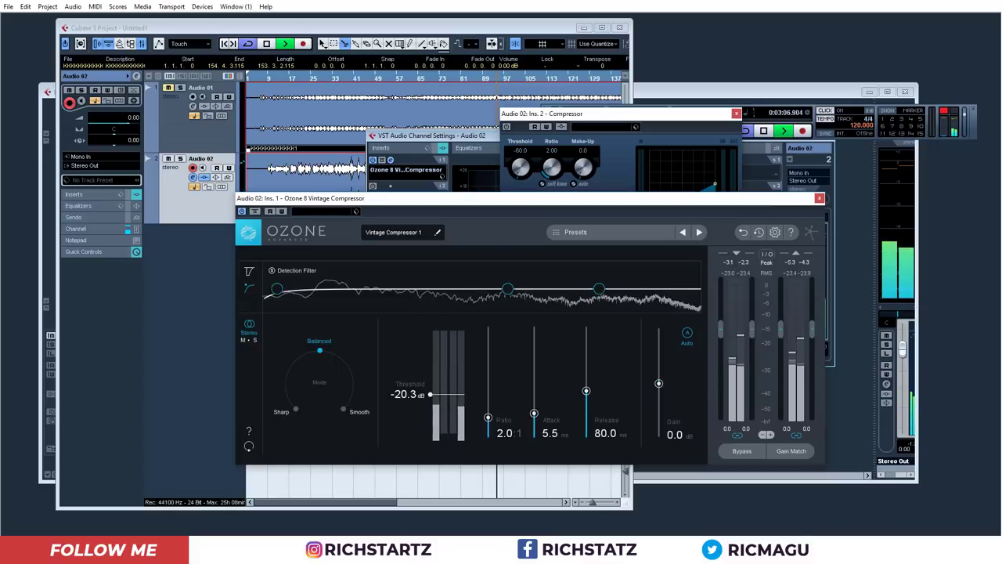
{"action": "left_click", "coordinate": [408, 552]}
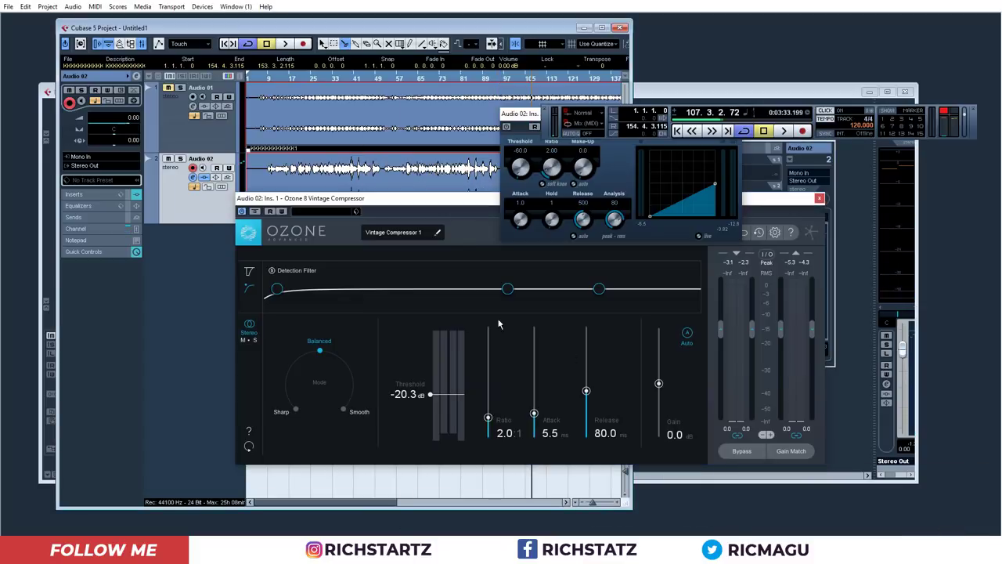
{"action": "key", "text": "space"}
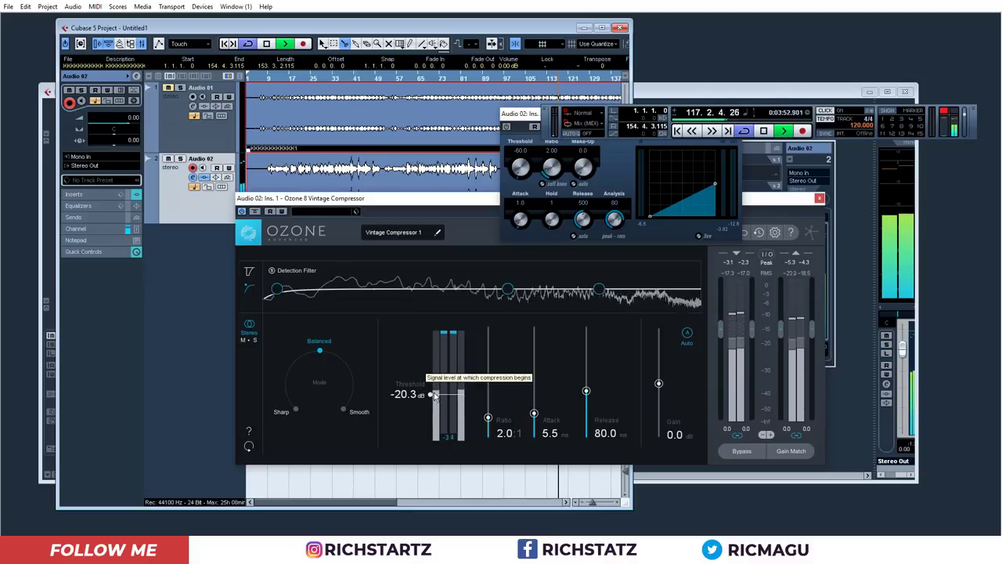
- Stop playback and maximize the project window behind the Ozone 8 Vintage Compressor window
{"action": "left_click", "coordinate": [425, 202]}
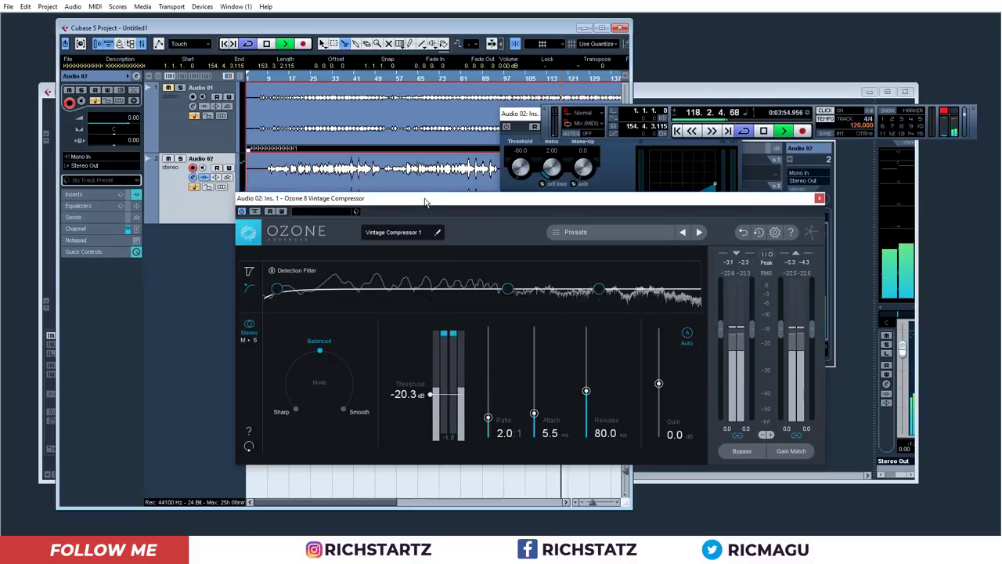
{"action": "key", "text": "space"}
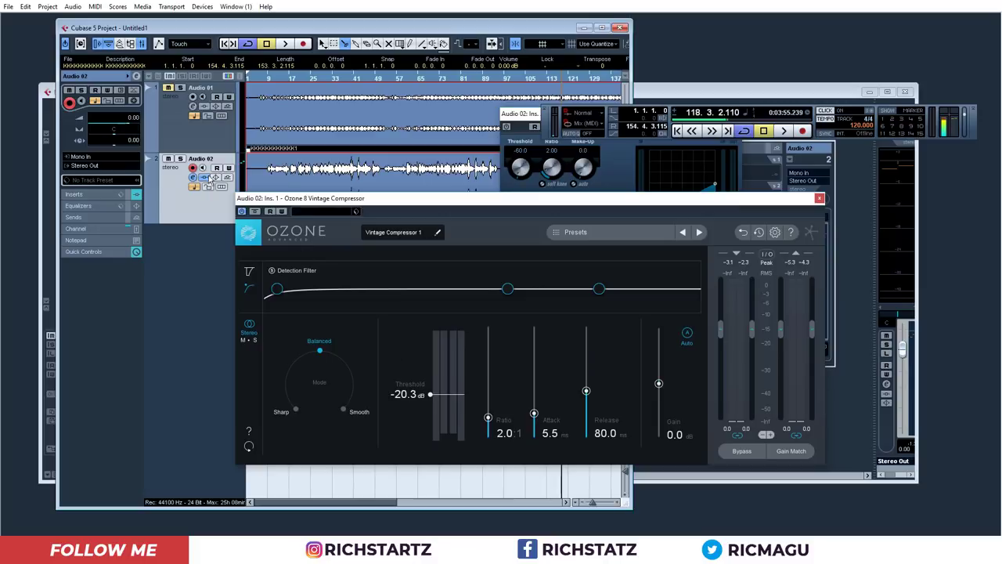
{"action": "left_click", "coordinate": [602, 28]}
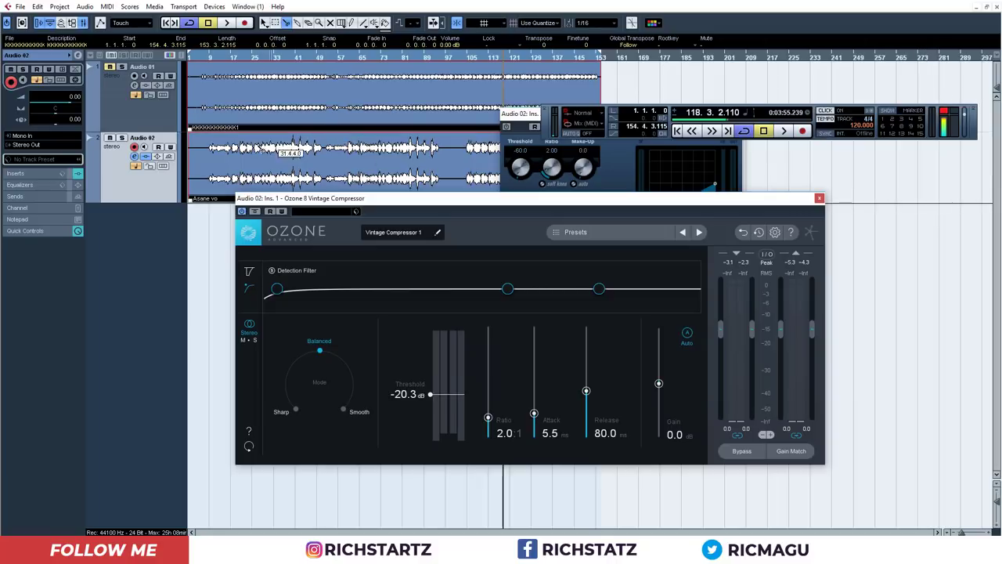
{"action": "left_click", "coordinate": [944, 114]}
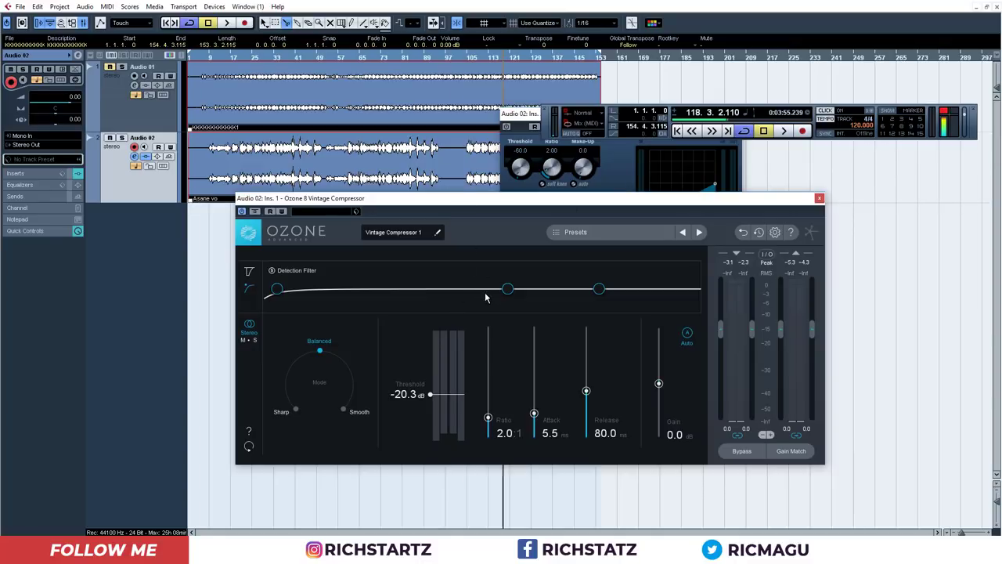
- Compare the vocal with the Ozone 8 Vintage Compressor bypassed and active during playback from bar 118
{"action": "key", "text": "space"}
{"action": "key", "text": "space"}
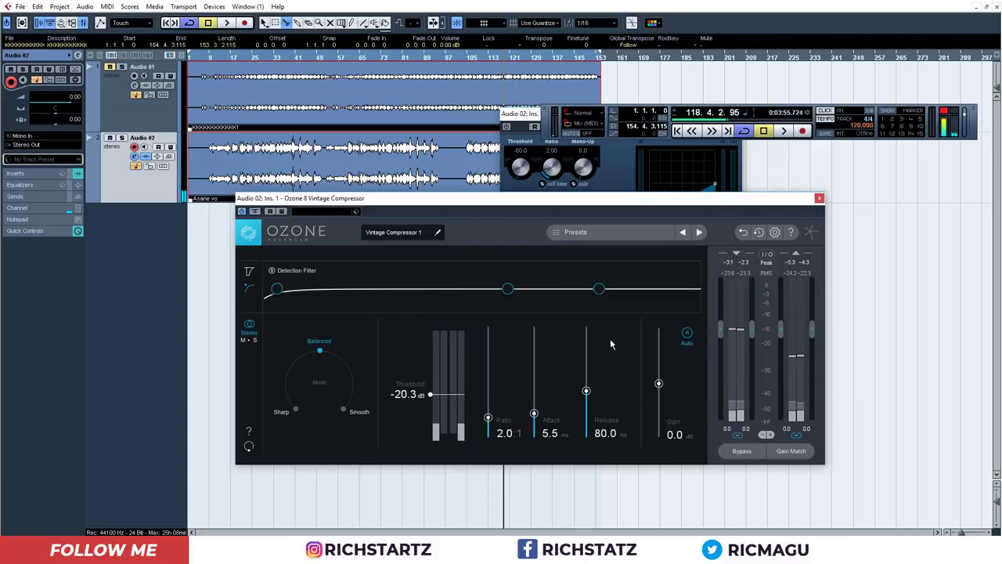
{"action": "key", "text": "space"}
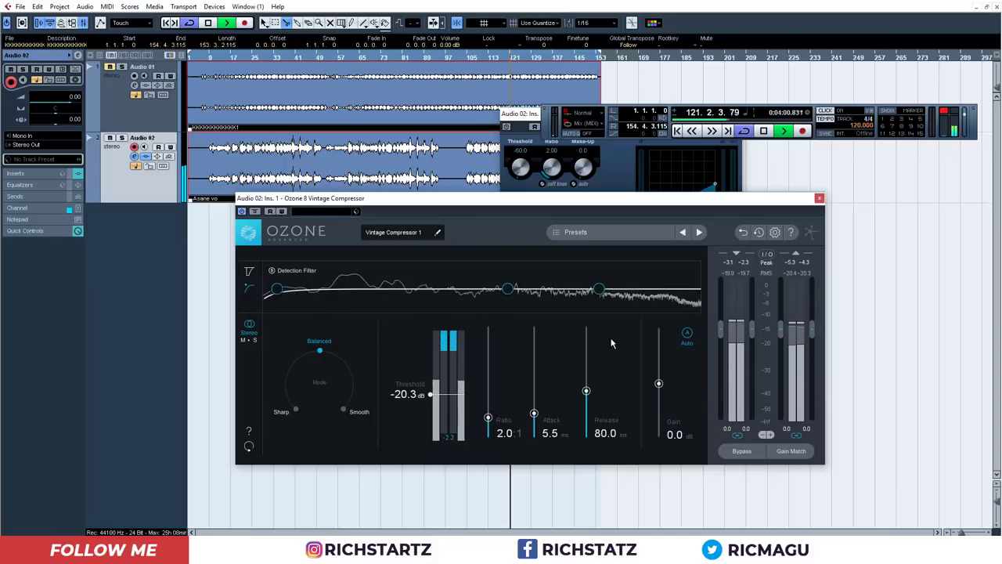
{"action": "left_click", "coordinate": [737, 452]}
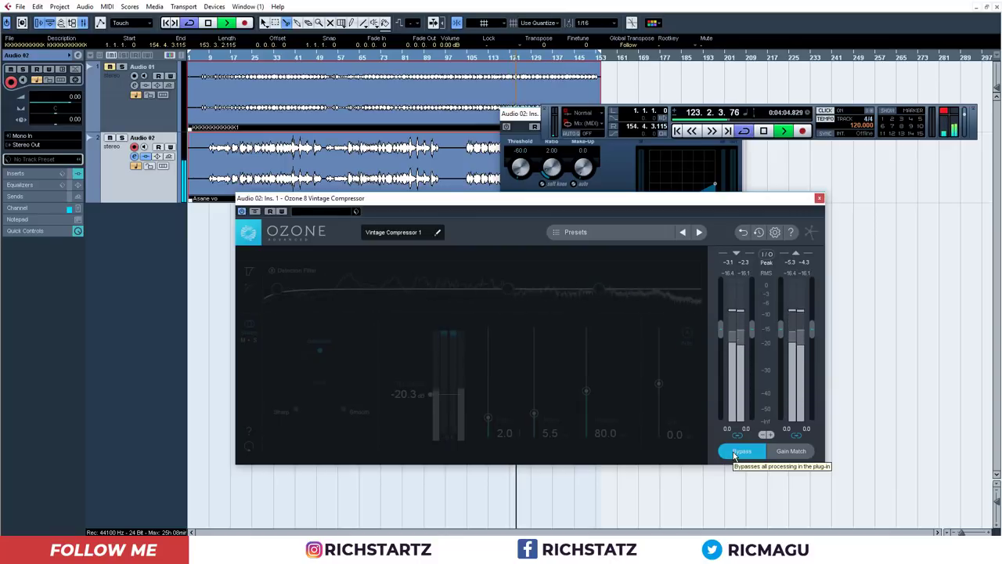
{"action": "left_click", "coordinate": [738, 452]}
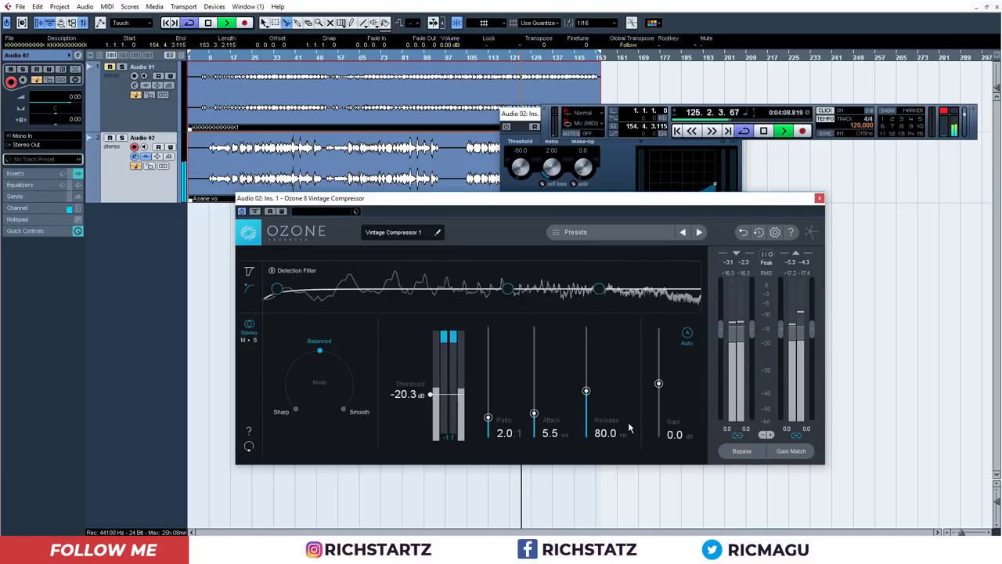
{"action": "key", "text": "space"}
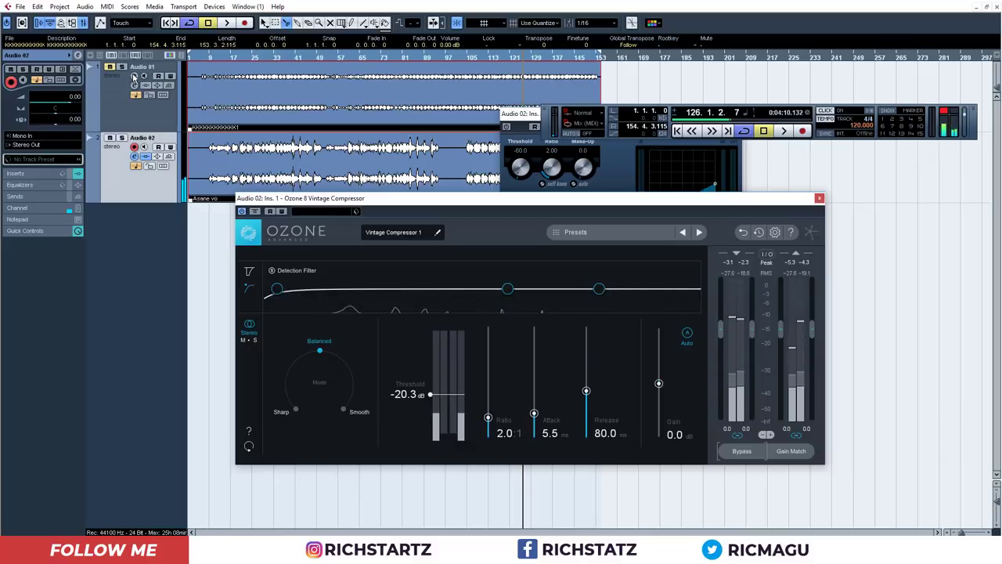
- Unmute Audio 01, play the beat briefly with the compressed vocal, and move the Vintage Compressor window clear of the tracks
{"action": "key", "text": "space"}
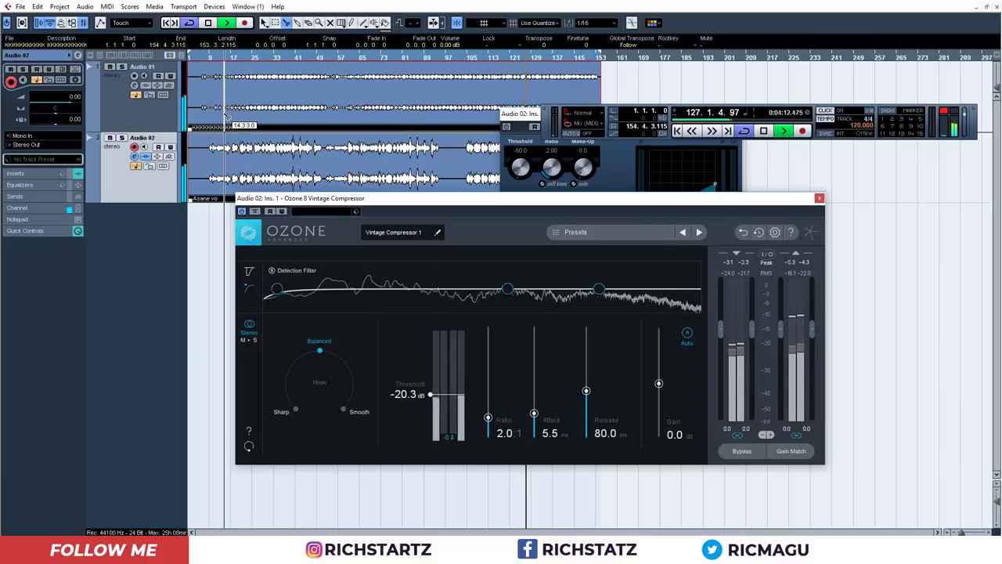
{"action": "key", "text": "space"}
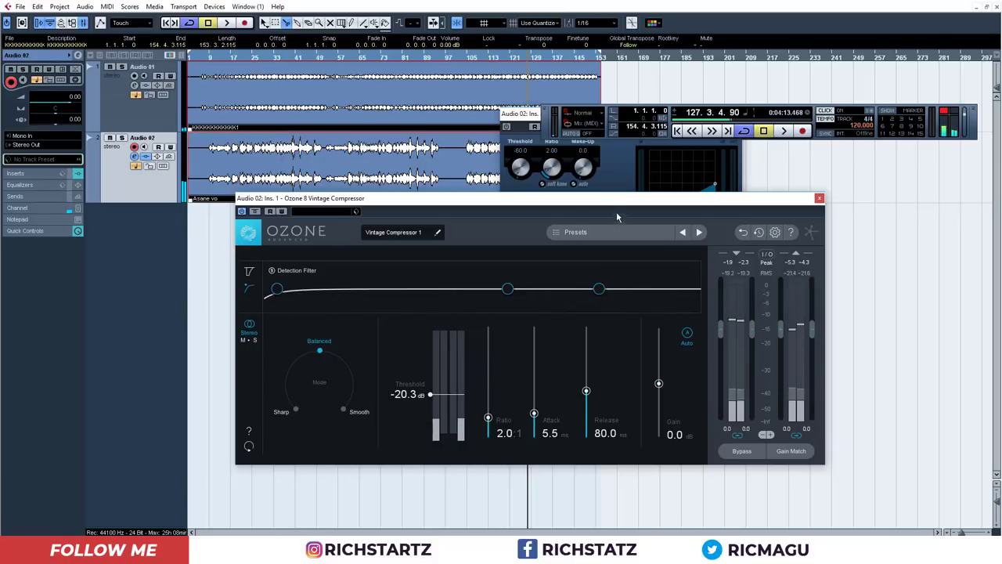
{"action": "left_click_drag", "start_coordinate": [628, 211], "coordinate": [822, 255]}
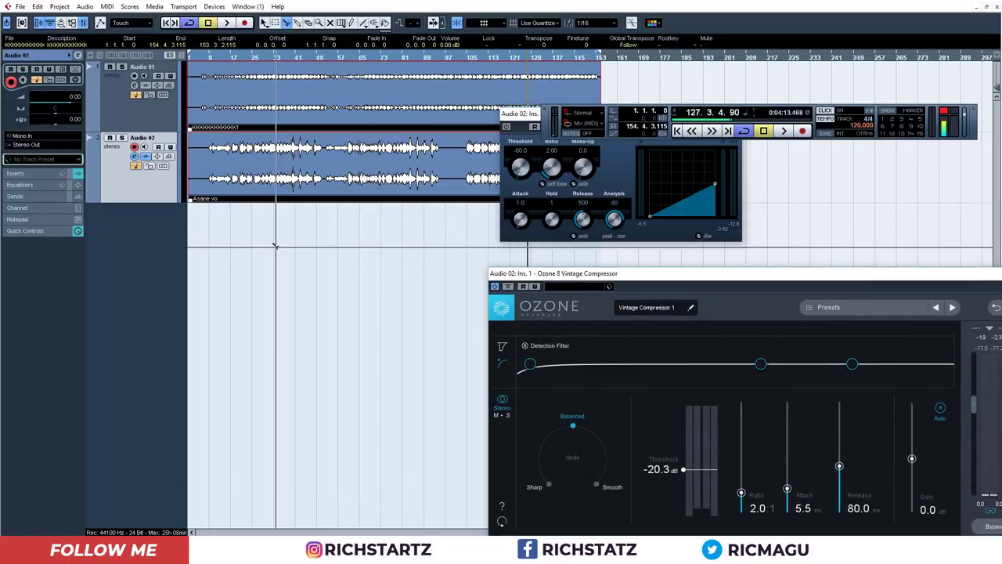
{"action": "left_click", "coordinate": [411, 552]}
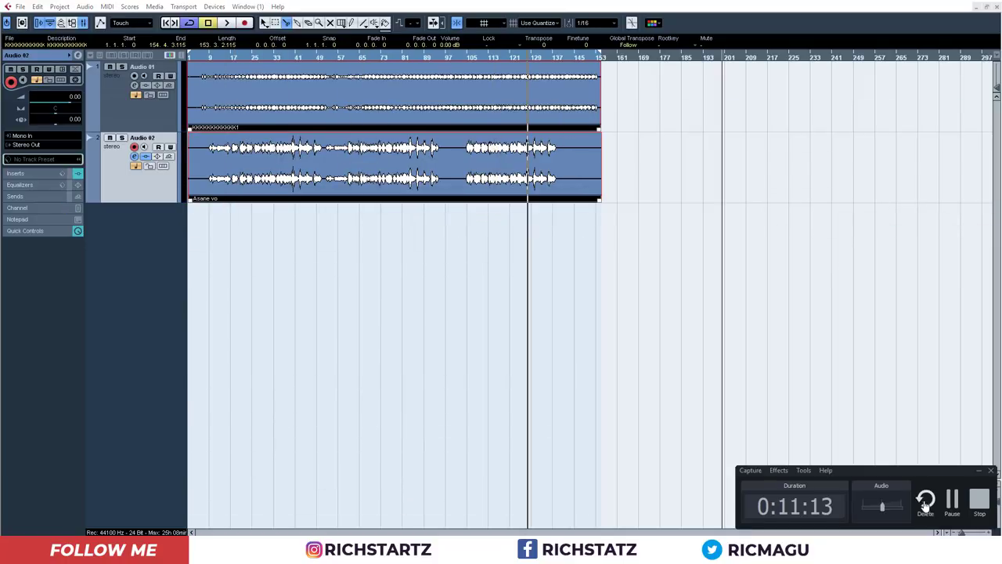
{"action": "left_click", "coordinate": [953, 502]}
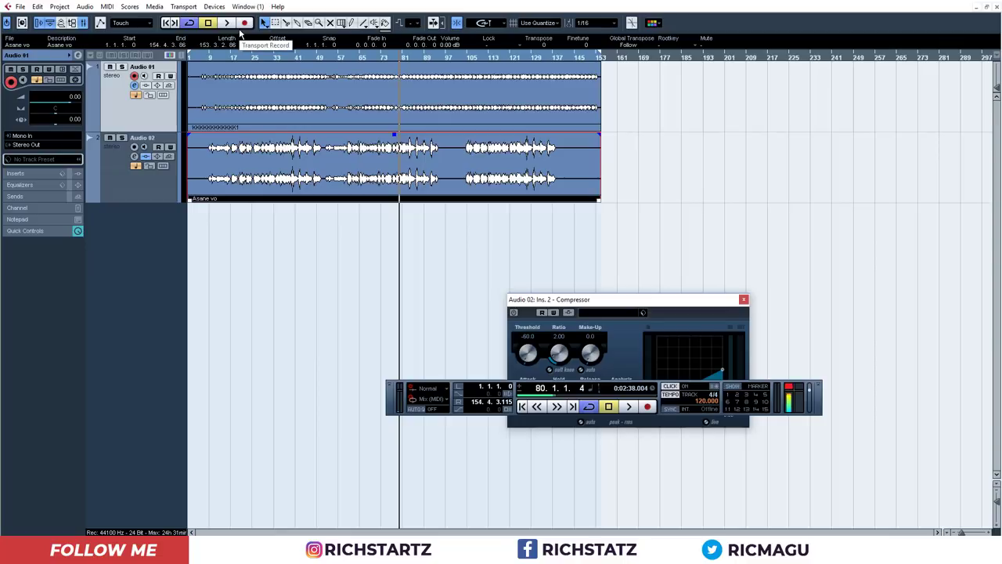
- Play both tracks briefly from bar 80 and insert Maximizer in Audio 01's first insert slot
{"action": "left_click", "coordinate": [229, 23]}
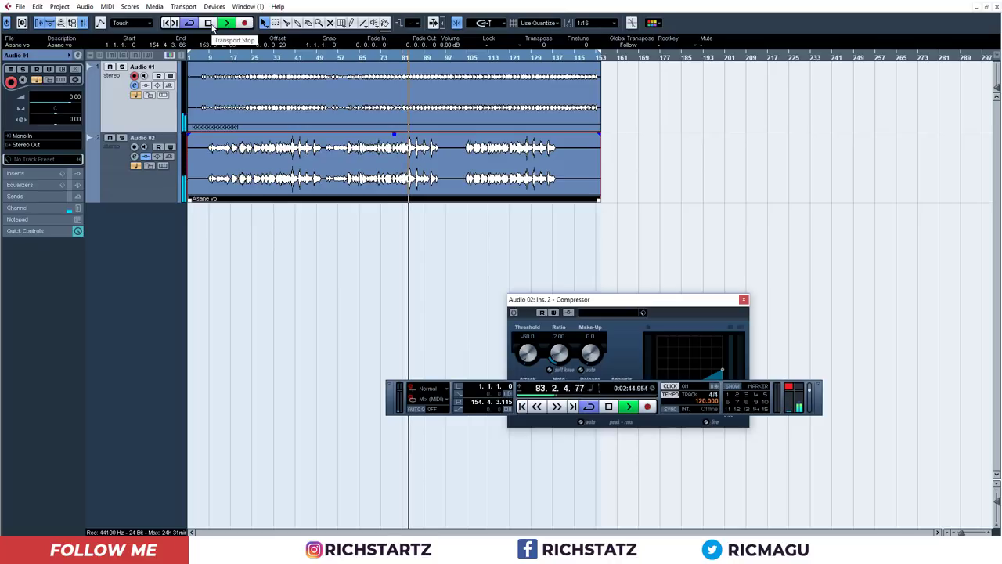
{"action": "left_click", "coordinate": [210, 25]}
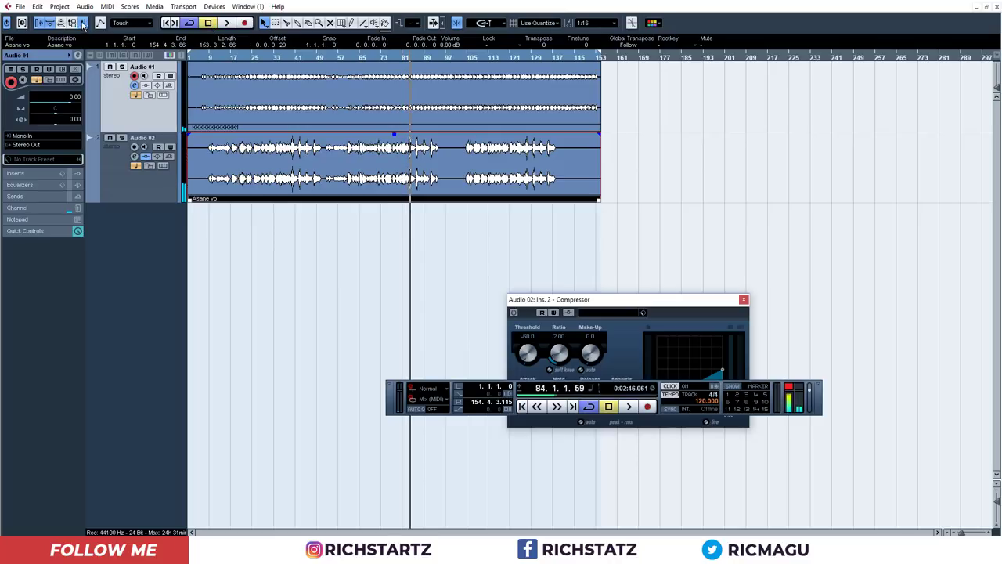
{"action": "left_click", "coordinate": [84, 23]}
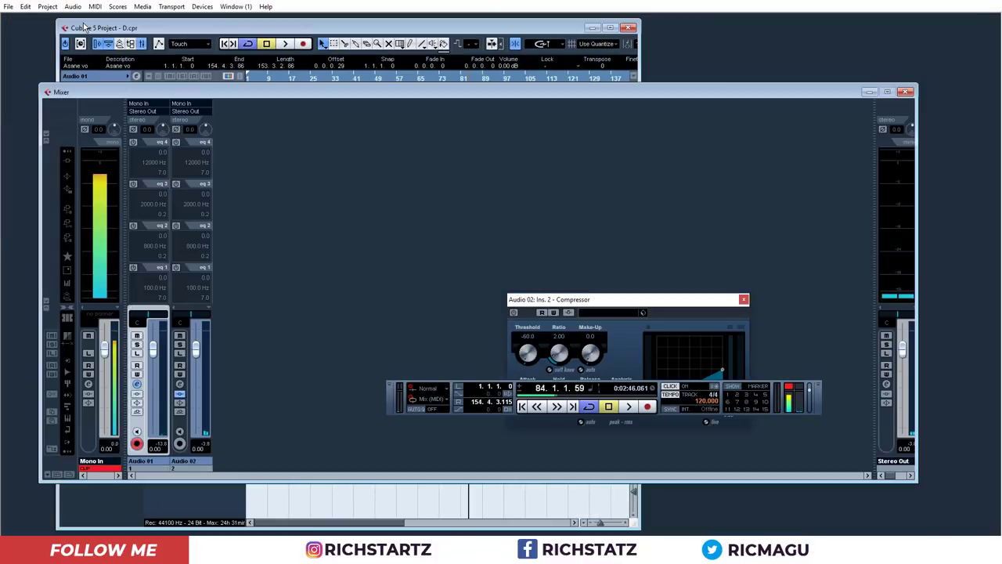
{"action": "left_click", "coordinate": [68, 283]}
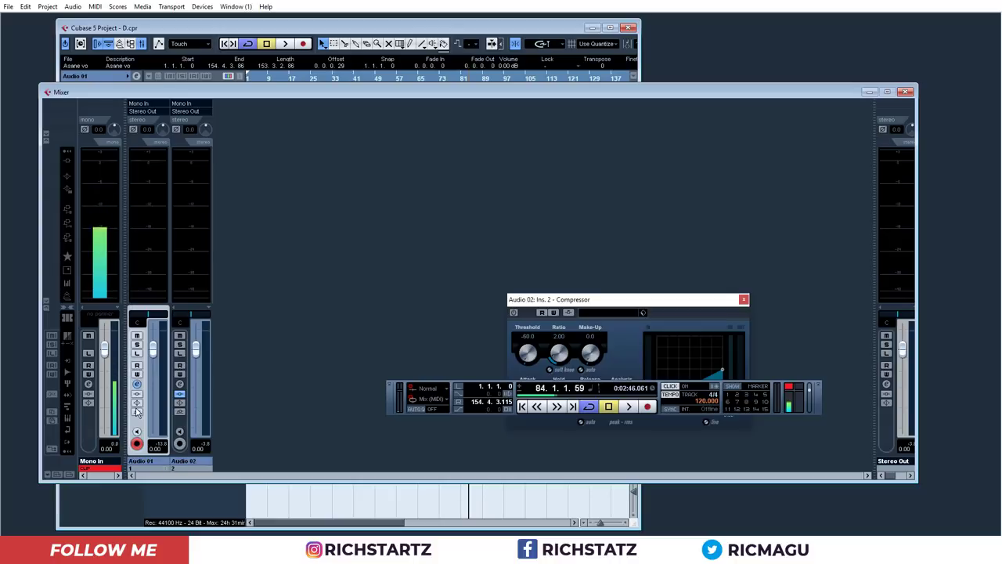
{"action": "left_click", "coordinate": [137, 384]}
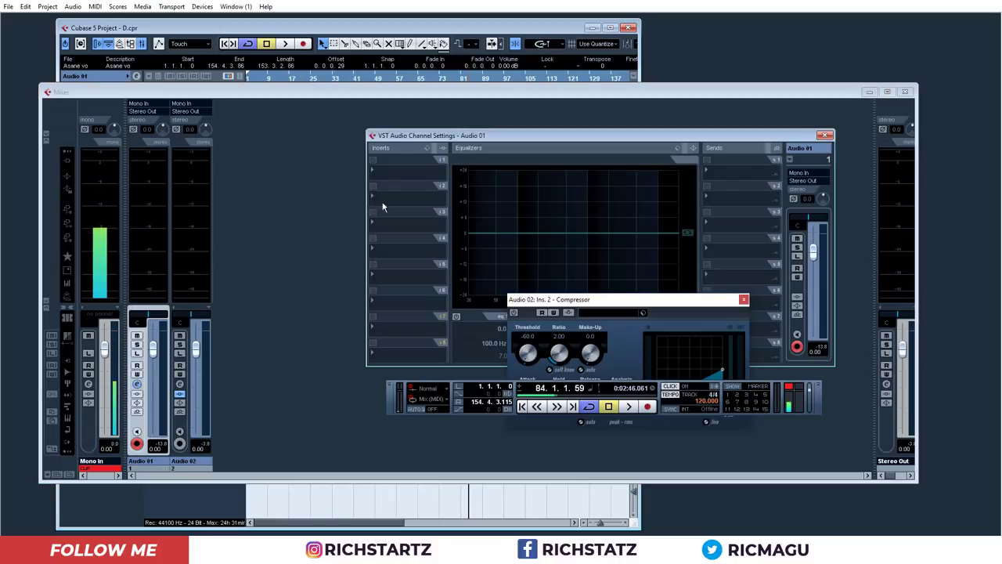
{"action": "left_click", "coordinate": [387, 177]}
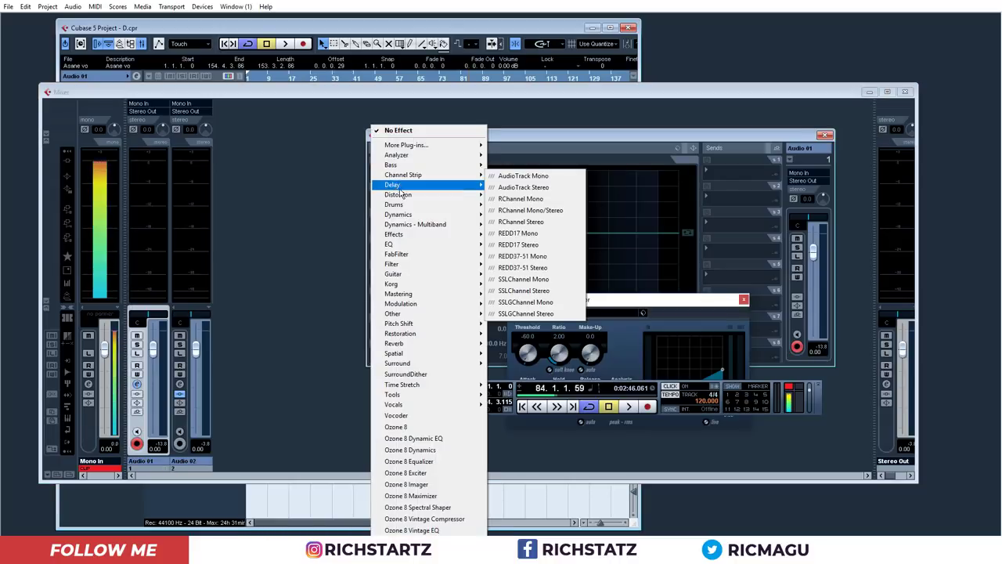
{"action": "mouse_move", "coordinate": [422, 215]}
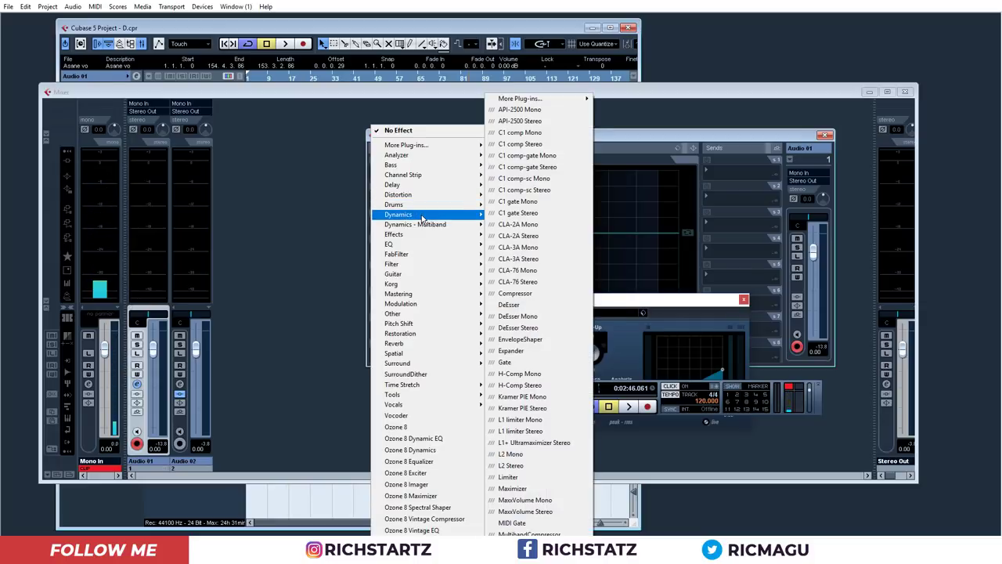
{"action": "left_click", "coordinate": [518, 487]}
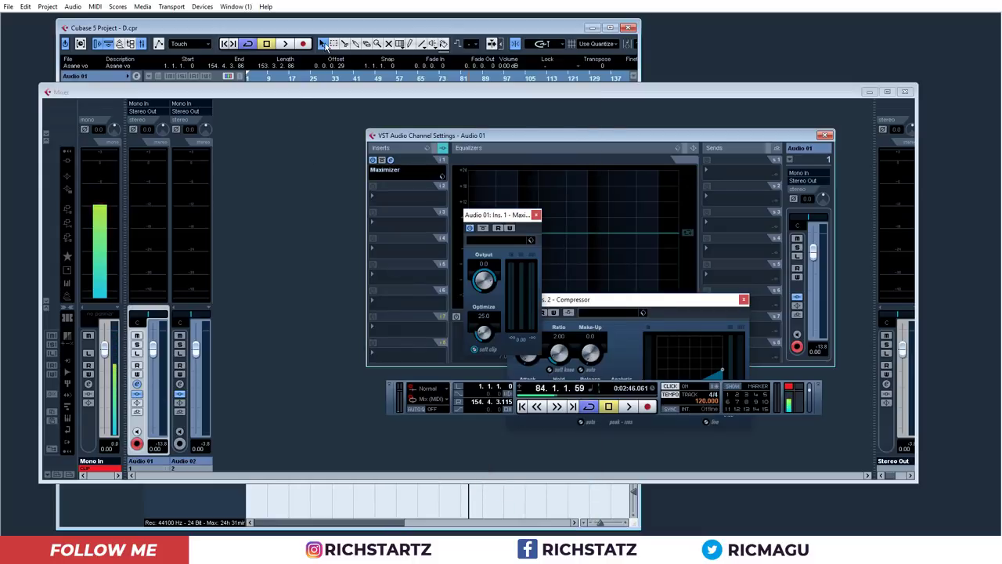
- Set the Maximizer's output on Audio 01 to 2.0 while both tracks play
{"action": "left_click", "coordinate": [328, 29]}
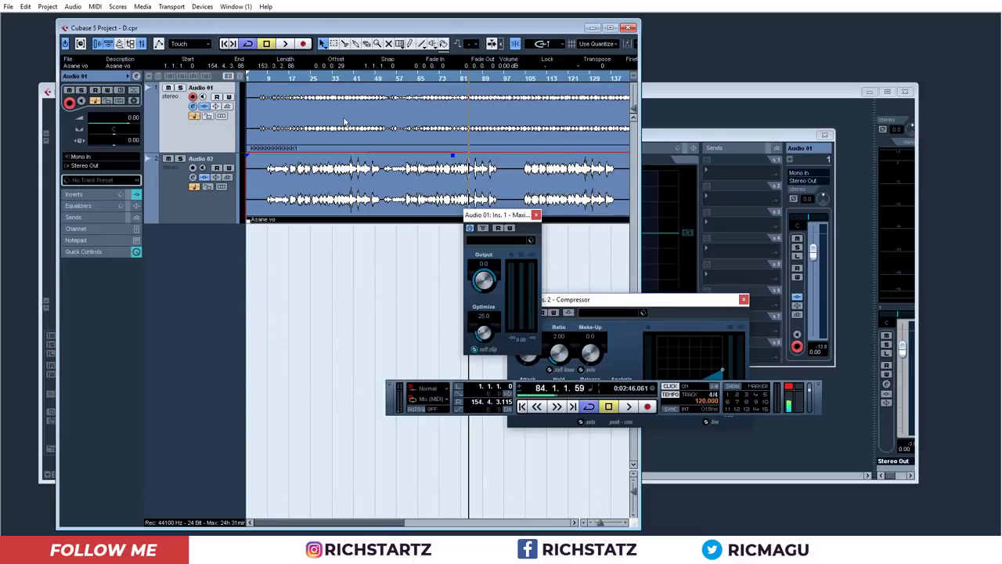
{"action": "left_click", "coordinate": [286, 45]}
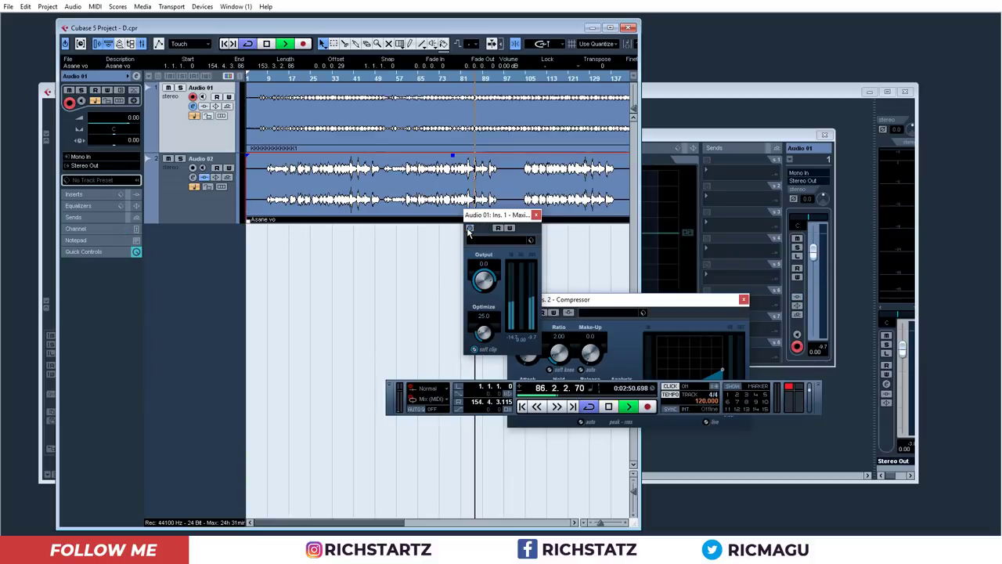
{"action": "mouse_move", "coordinate": [491, 278]}
{"action": "left_mouse_down"}
{"action": "mouse_move", "coordinate": [487, 270]}
{"action": "mouse_move", "coordinate": [489, 285]}
{"action": "left_mouse_up"}
{"action": "left_click", "coordinate": [491, 284]}
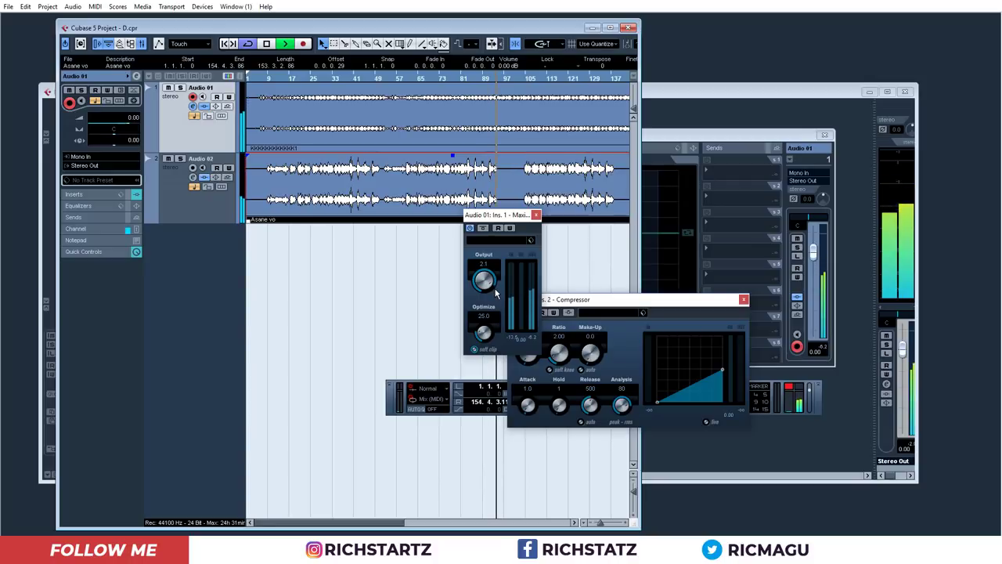
{"action": "left_click_drag", "start_coordinate": [497, 295], "coordinate": [499, 297]}
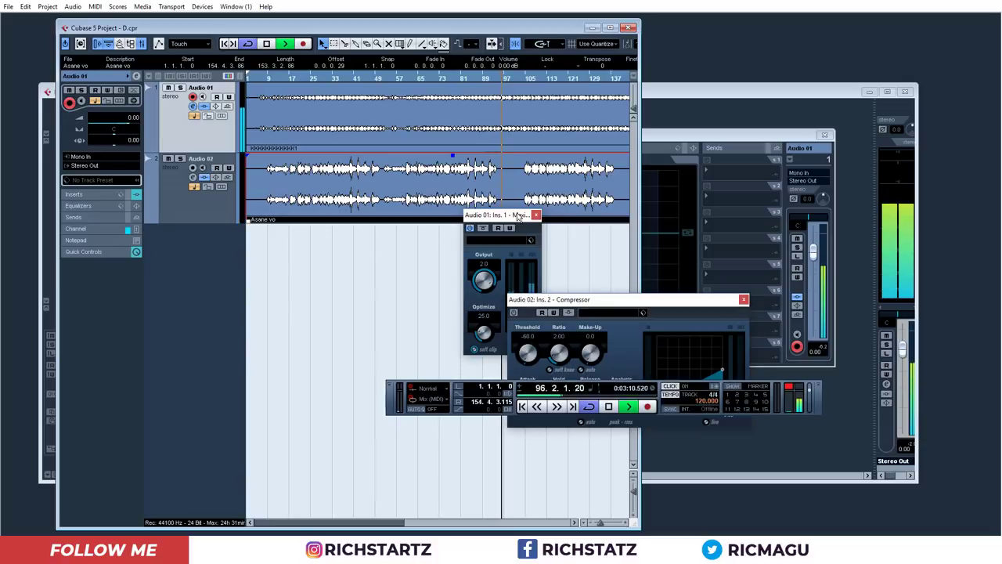
- Replay the mix from bar 73 in the maximized project window and rearrange the Maximizer and Compressor windows
{"action": "left_click_drag", "start_coordinate": [514, 221], "coordinate": [641, 202]}
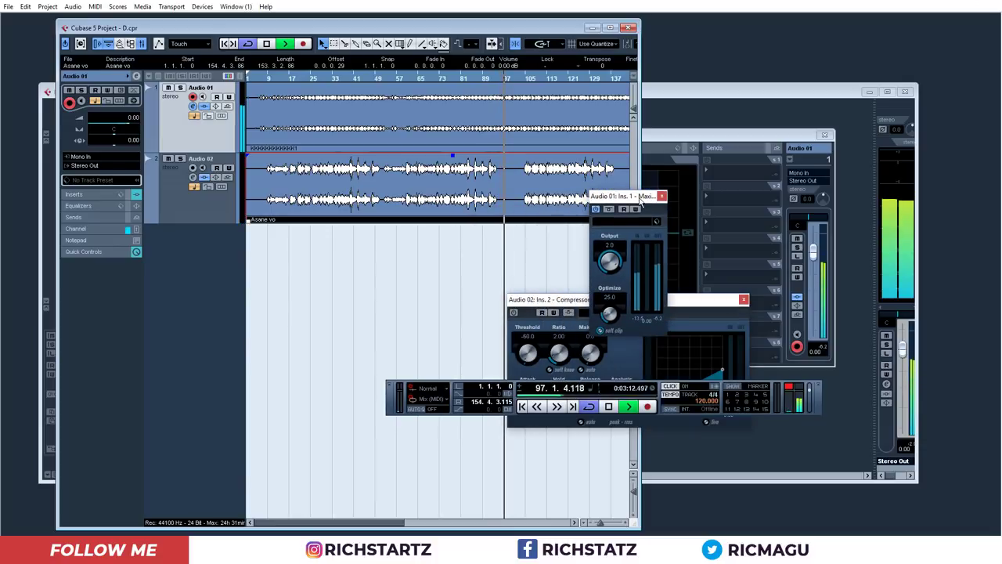
{"action": "left_click", "coordinate": [440, 79]}
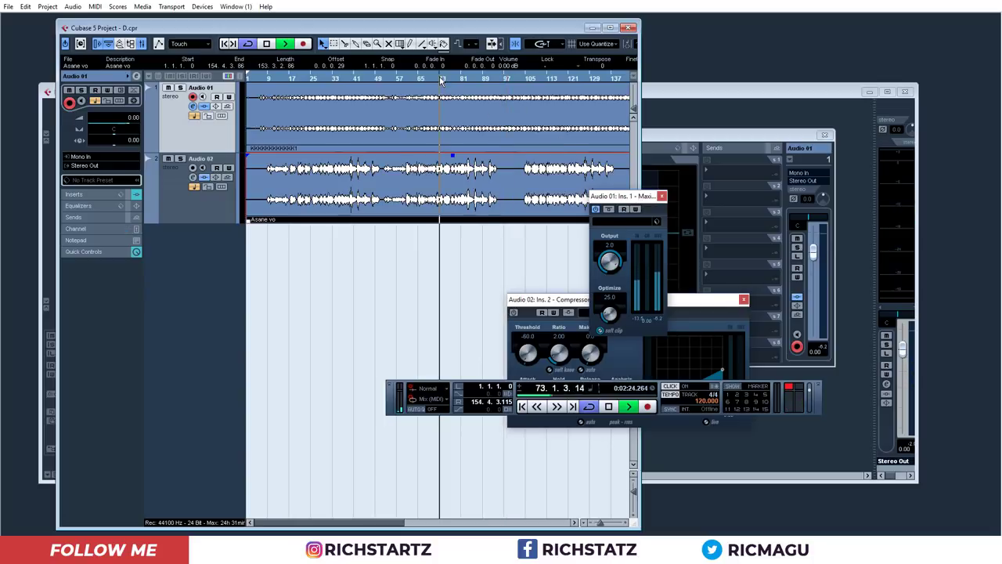
{"action": "left_click", "coordinate": [609, 28]}
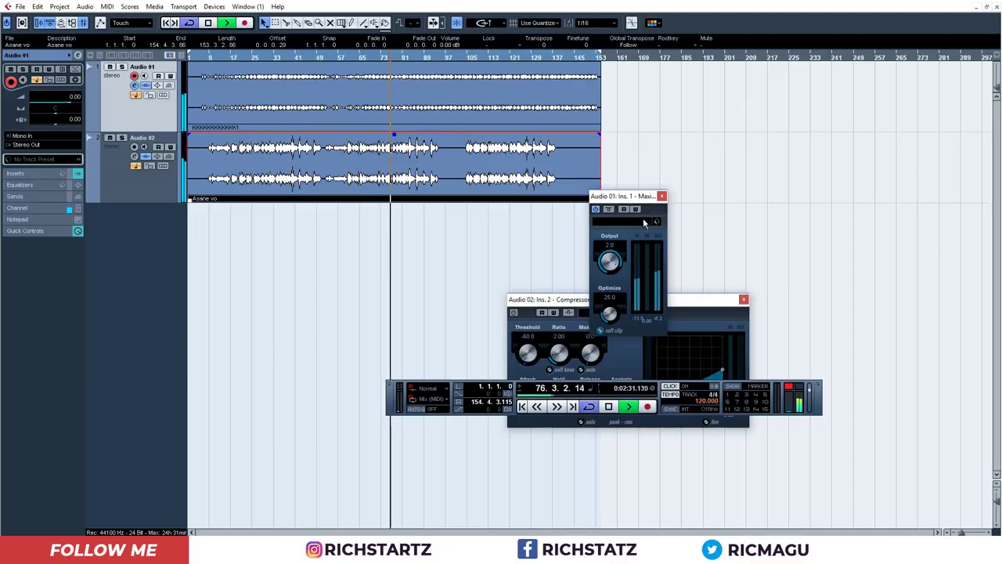
{"action": "left_click_drag", "start_coordinate": [559, 303], "coordinate": [599, 186]}
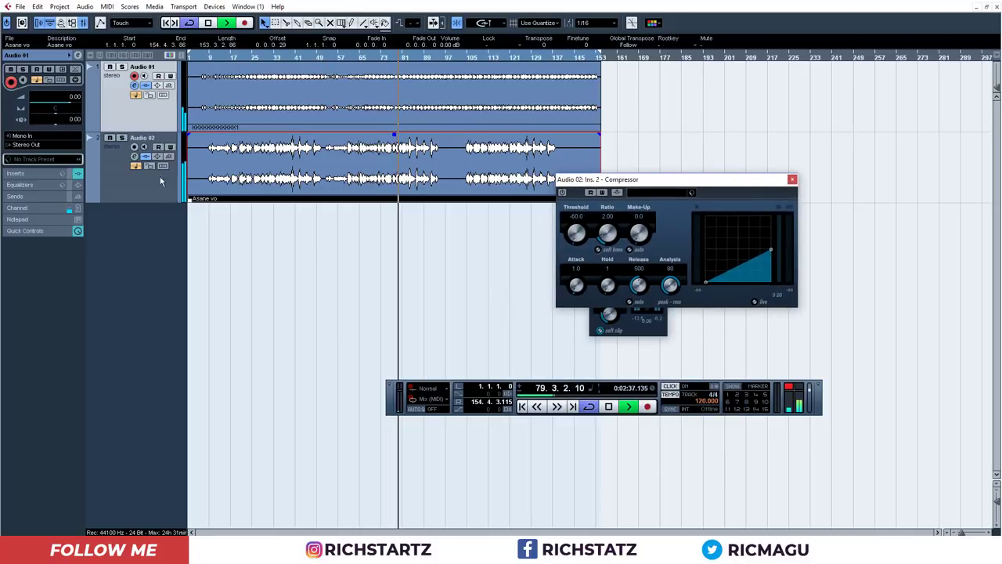
- Open the Stereo Out channel settings from the mixer and insert the SPAN analyzer in insert slot 8
{"action": "left_click", "coordinate": [134, 188]}
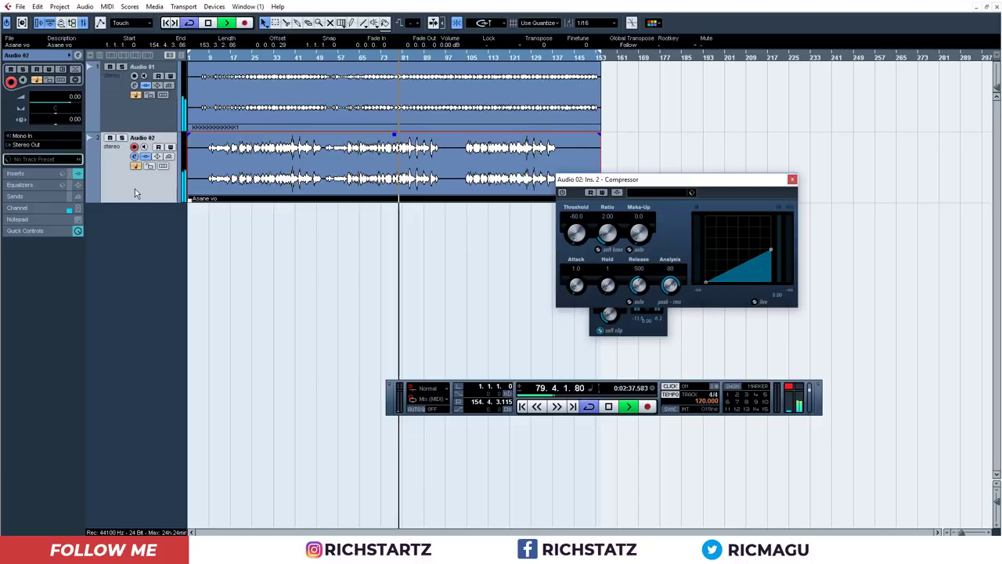
{"action": "left_click", "coordinate": [86, 23]}
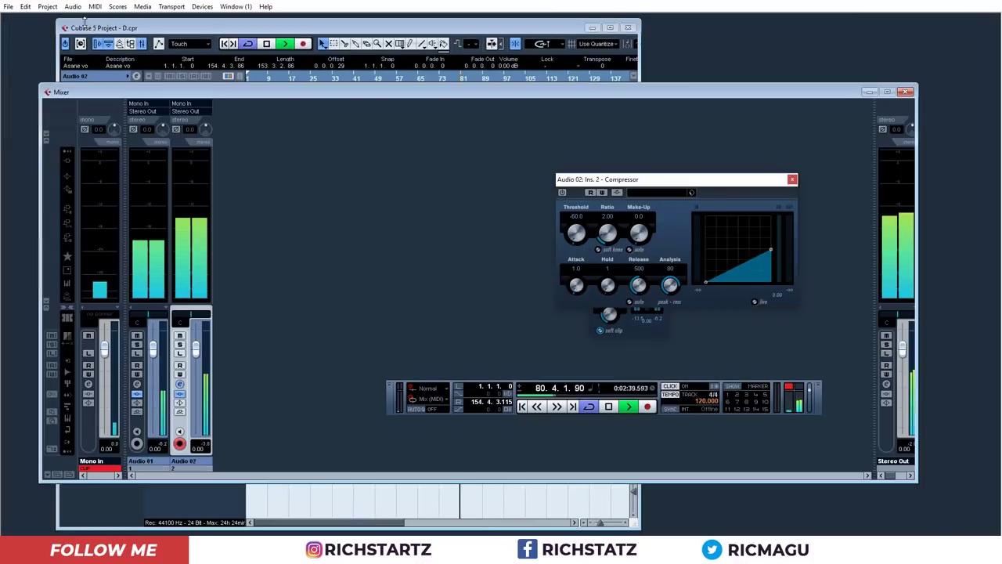
{"action": "left_click", "coordinate": [887, 385]}
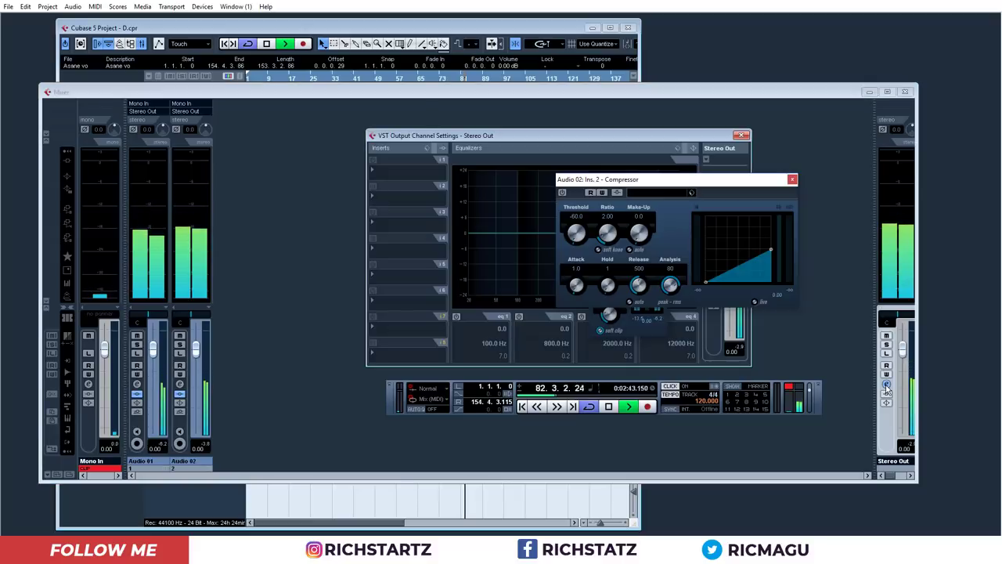
{"action": "left_click", "coordinate": [390, 348]}
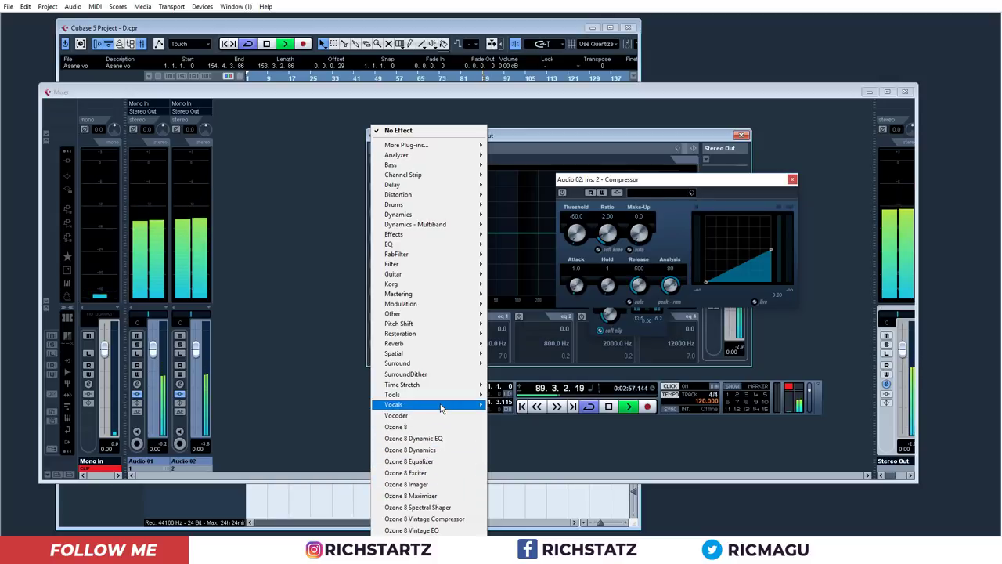
{"action": "mouse_move", "coordinate": [441, 408]}
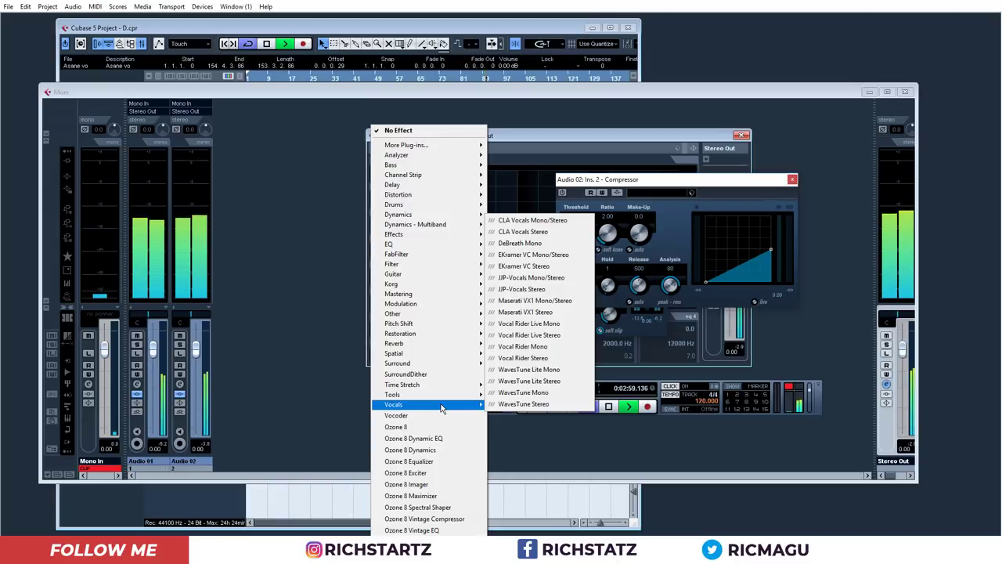
{"action": "mouse_move", "coordinate": [449, 161]}
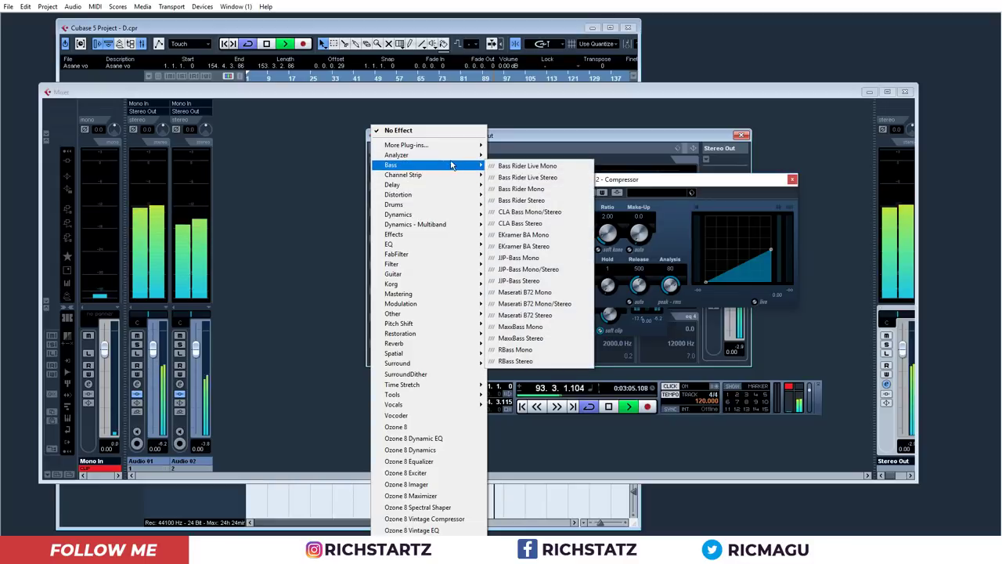
{"action": "left_click", "coordinate": [536, 249]}
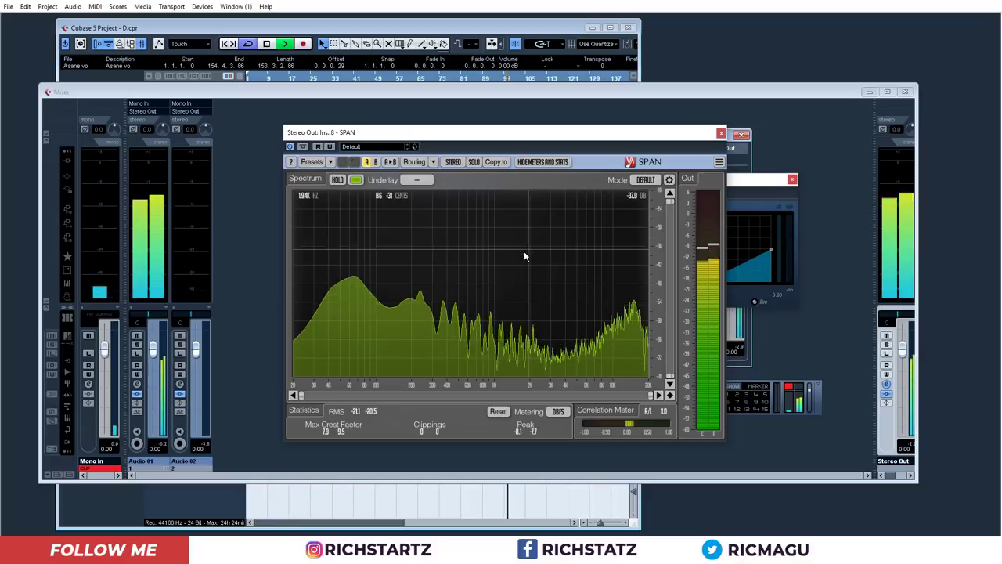
- Arrange the SPAN and Stereo Out channel settings windows side by side and close the Compressor and Maximizer windows
{"action": "left_click", "coordinate": [573, 94]}
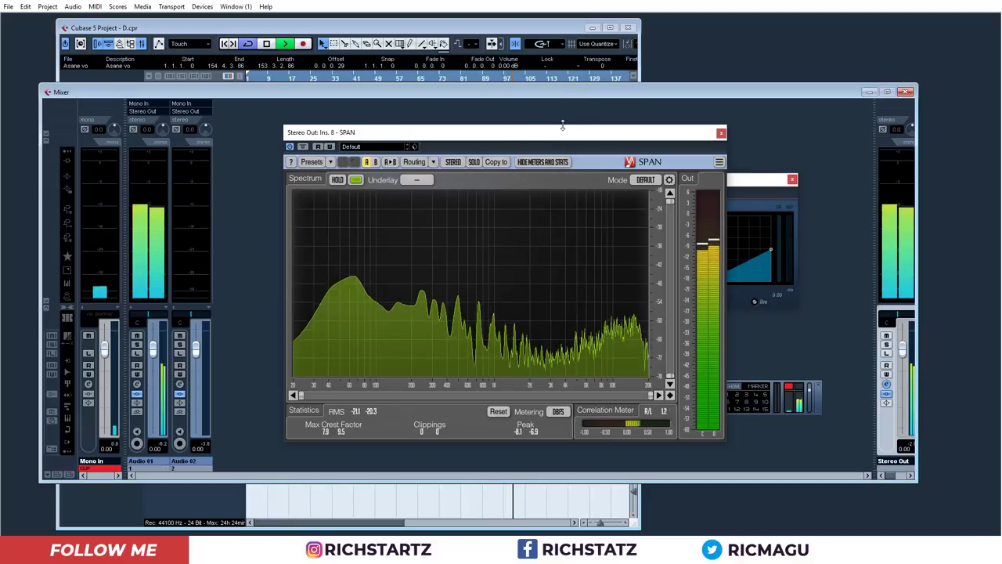
{"action": "left_click_drag", "start_coordinate": [564, 134], "coordinate": [453, 94]}
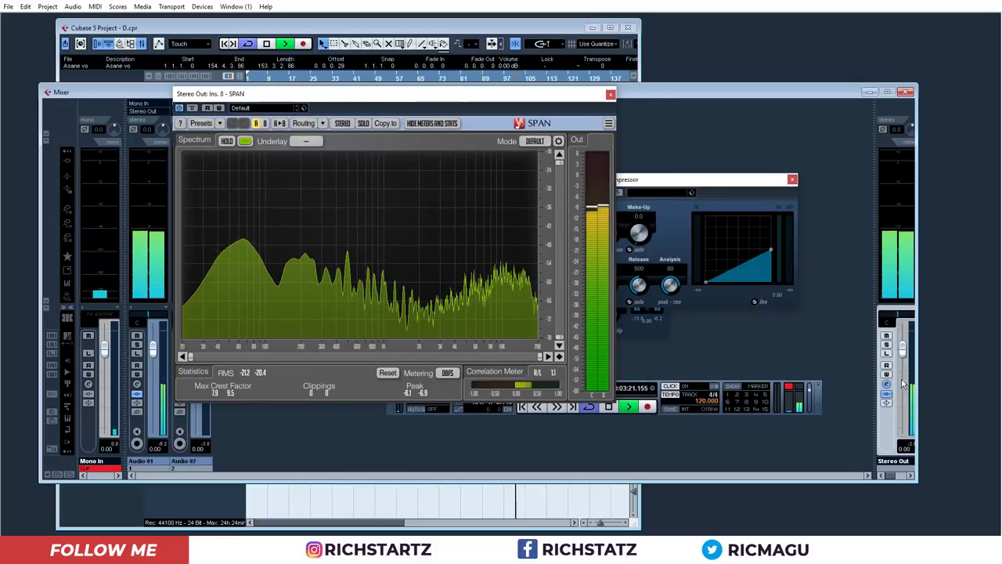
{"action": "left_click", "coordinate": [887, 384]}
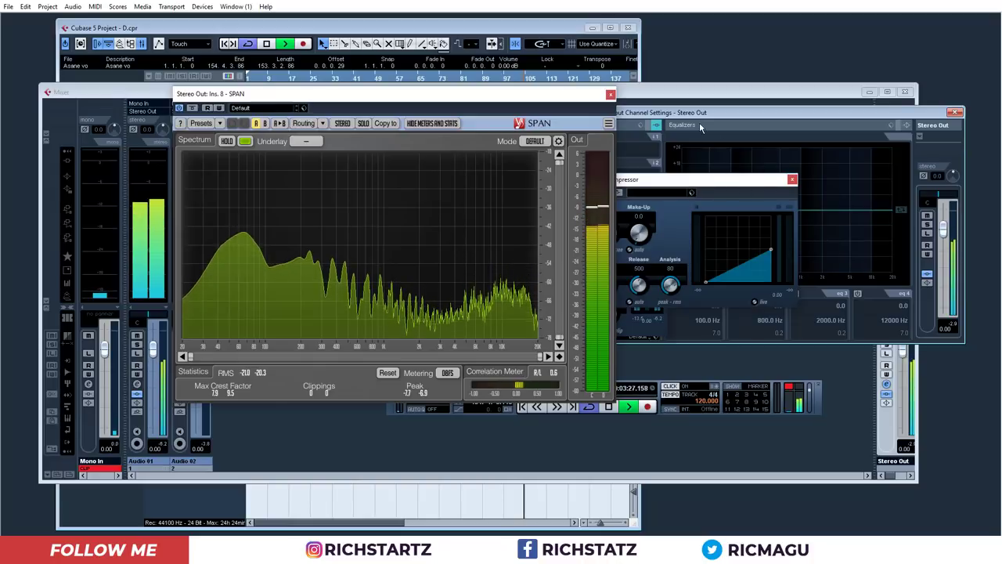
{"action": "left_click", "coordinate": [887, 384]}
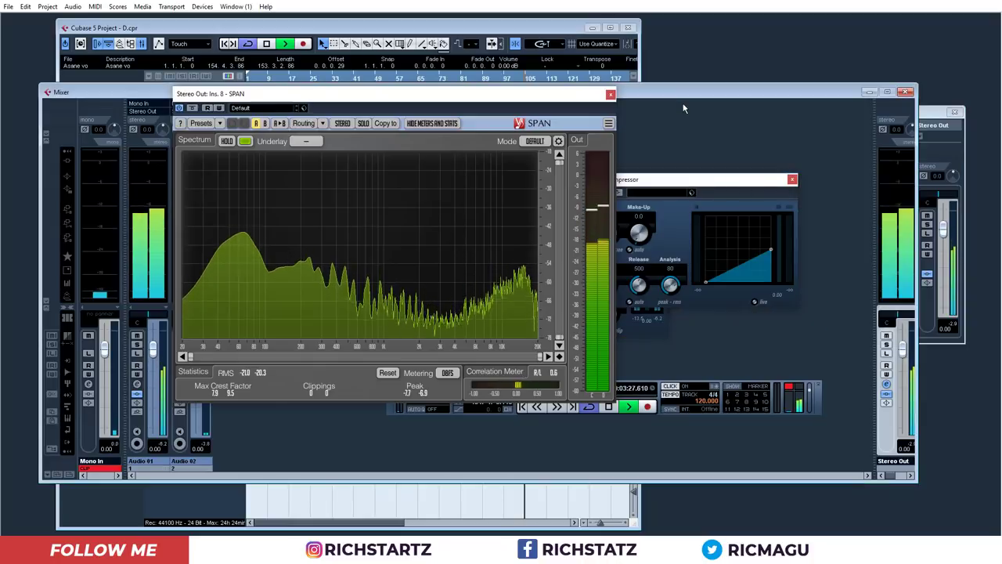
{"action": "left_click", "coordinate": [889, 385]}
{"action": "left_click_drag", "start_coordinate": [664, 188], "coordinate": [722, 189]}
{"action": "left_click", "coordinate": [863, 186]}
{"action": "left_click_drag", "start_coordinate": [681, 118], "coordinate": [759, 114]}
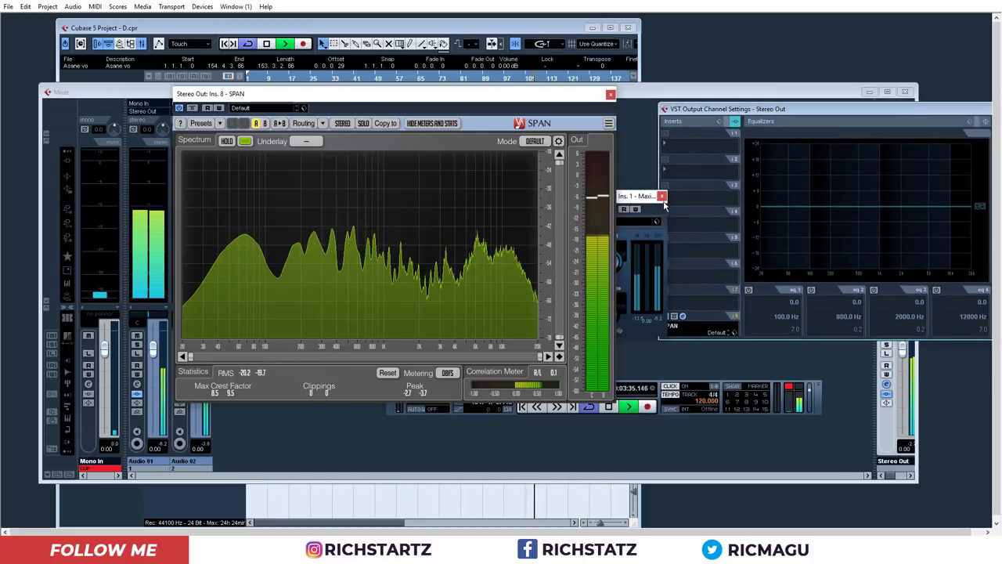
{"action": "left_click", "coordinate": [664, 205]}
{"action": "left_click", "coordinate": [661, 196]}
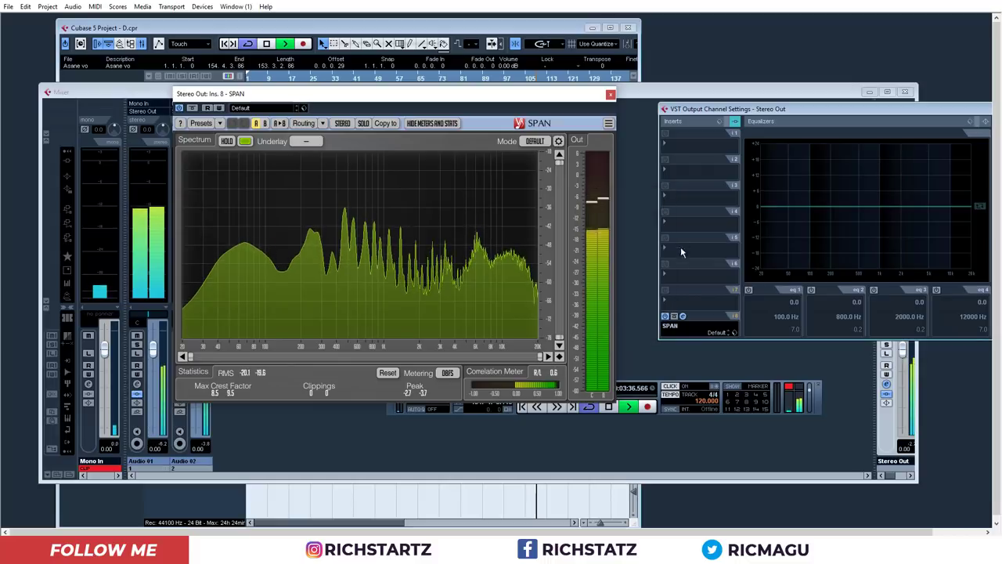
- Insert Ozone 8 Equalizer in Stereo Out's insert slot 7, directly before SPAN
{"action": "left_click", "coordinate": [666, 302]}
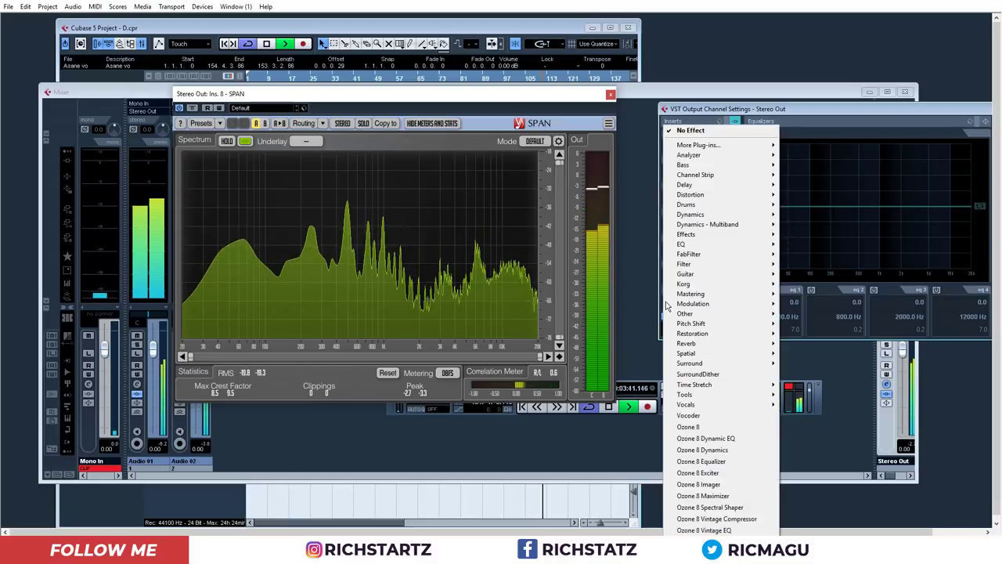
{"action": "mouse_move", "coordinate": [739, 245]}
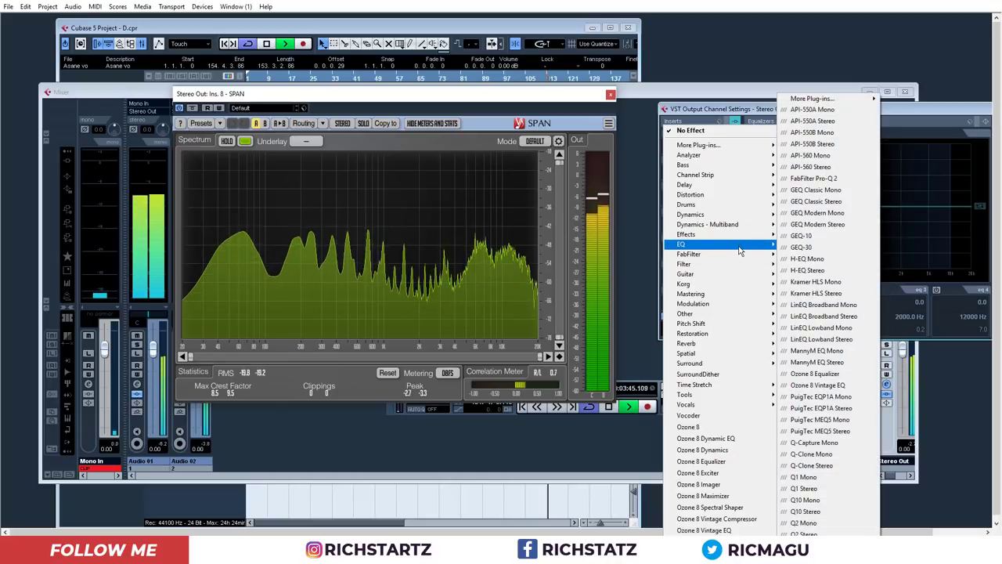
{"action": "left_click", "coordinate": [819, 378]}
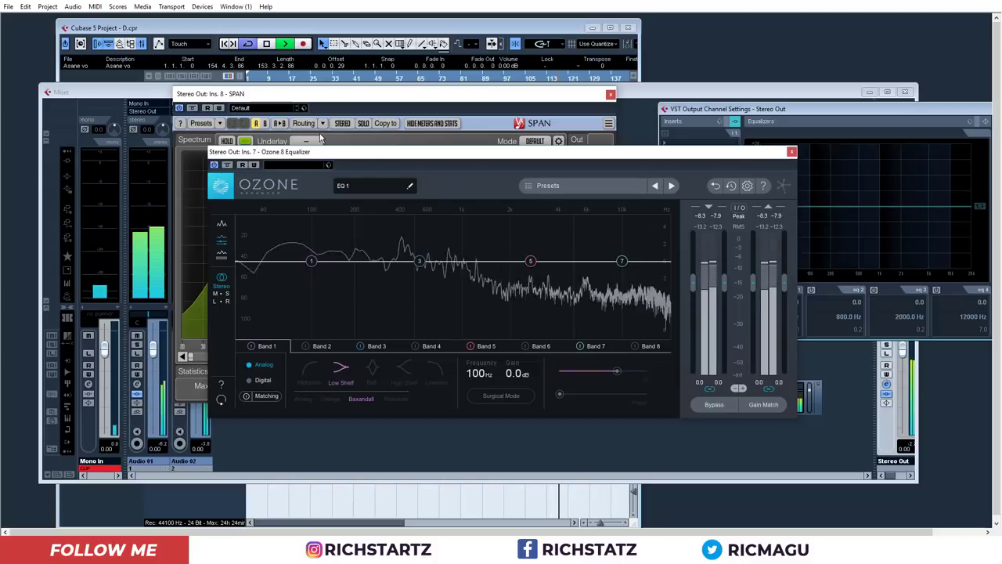
- Stop playback and place the Ozone 8 Equalizer window beside the Stereo Out channel settings so both are visible
{"action": "left_click", "coordinate": [267, 45]}
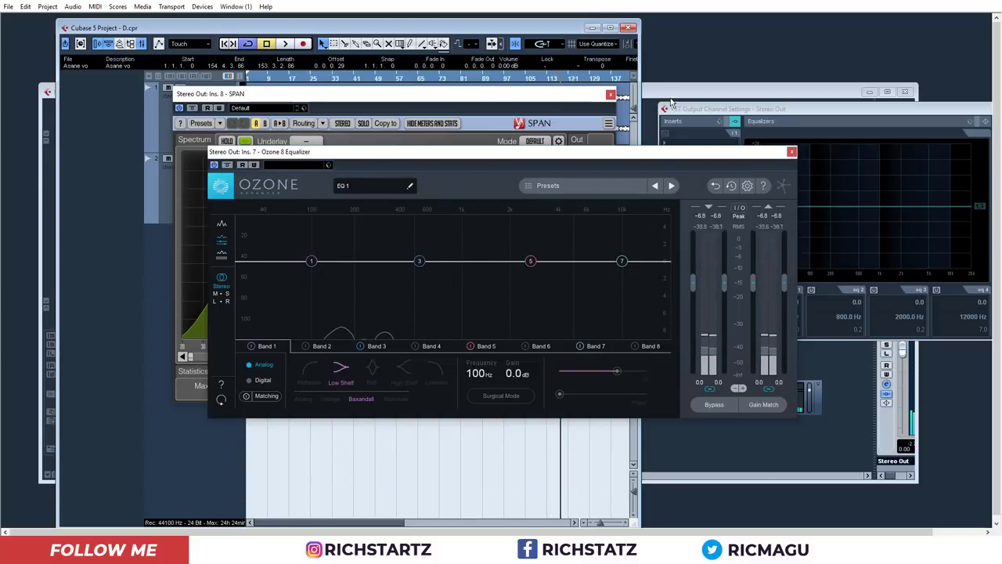
{"action": "left_click_drag", "start_coordinate": [650, 158], "coordinate": [625, 147]}
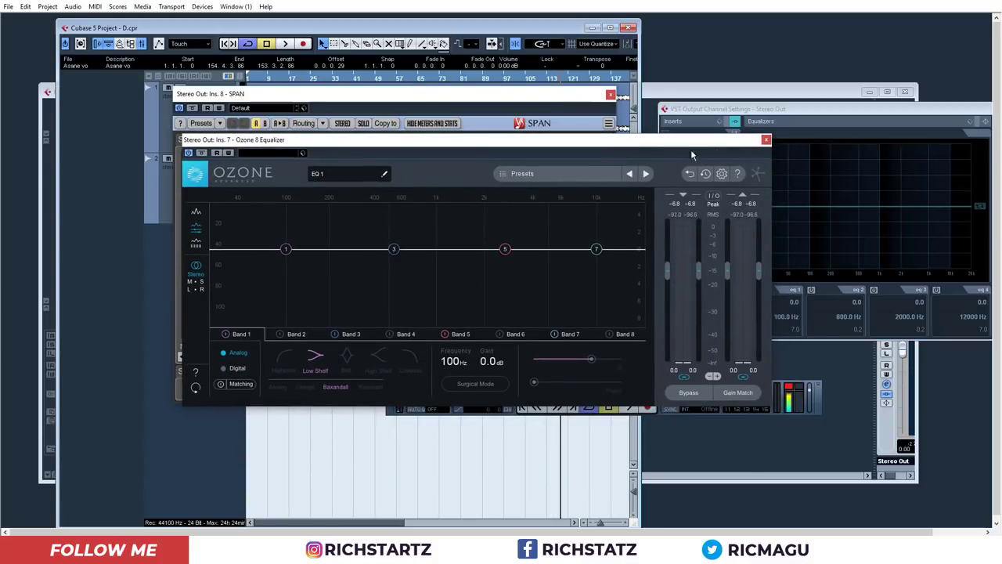
{"action": "left_click", "coordinate": [747, 111]}
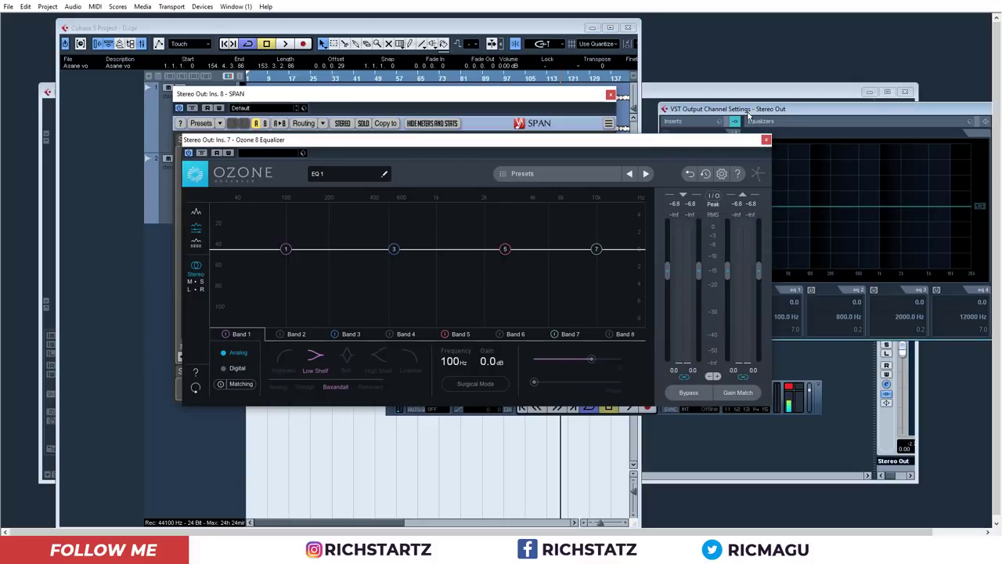
{"action": "left_click_drag", "start_coordinate": [721, 143], "coordinate": [601, 95]}
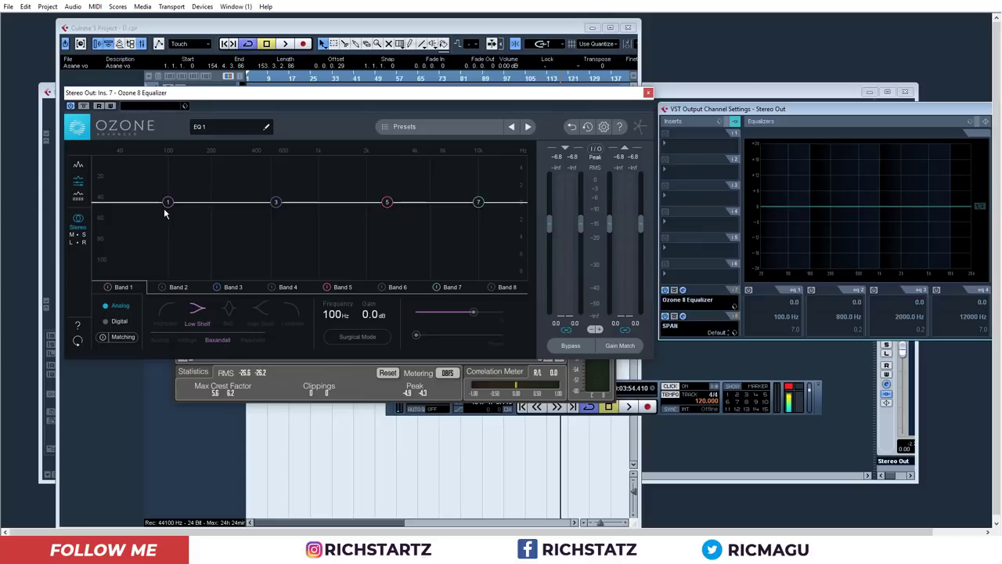
- Add a low band at about 47 Hz and -0.2 dB to Stereo Out's built-in channel equalizer
{"action": "left_click", "coordinate": [787, 206]}
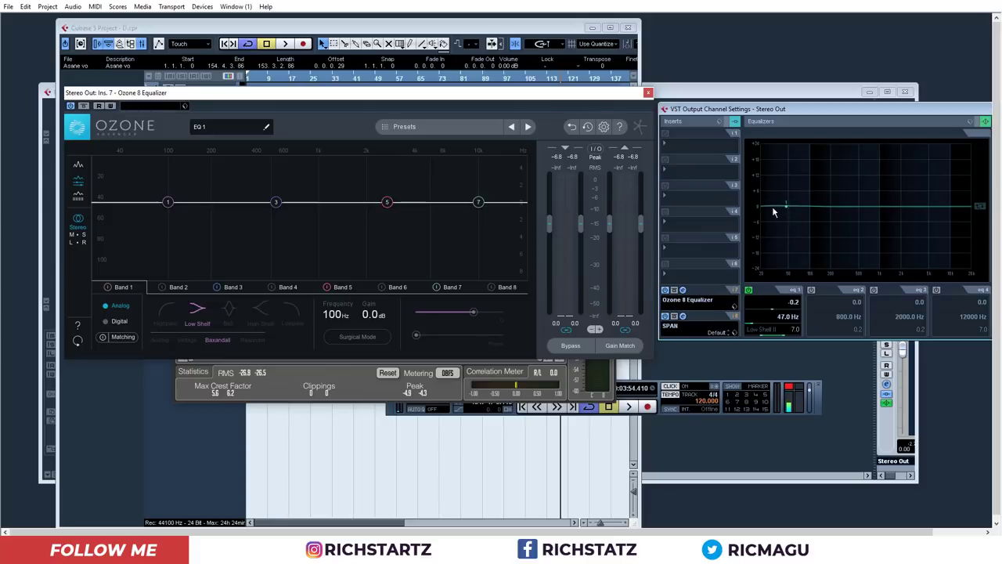